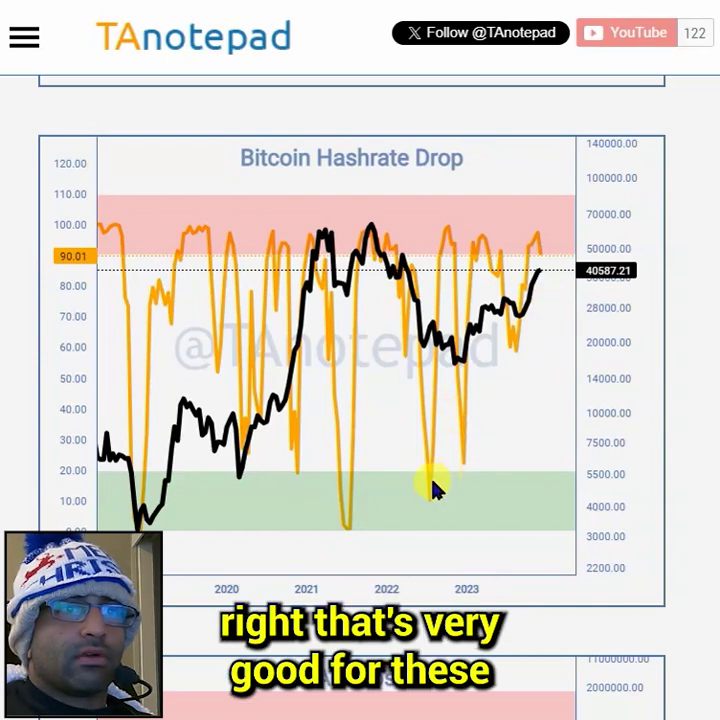
Circle the hashrate line's lows in mid-2022, early 2023 and late 2023, plus the price low around the end of 2022.
left_click_drag(432, 511, 437, 500)
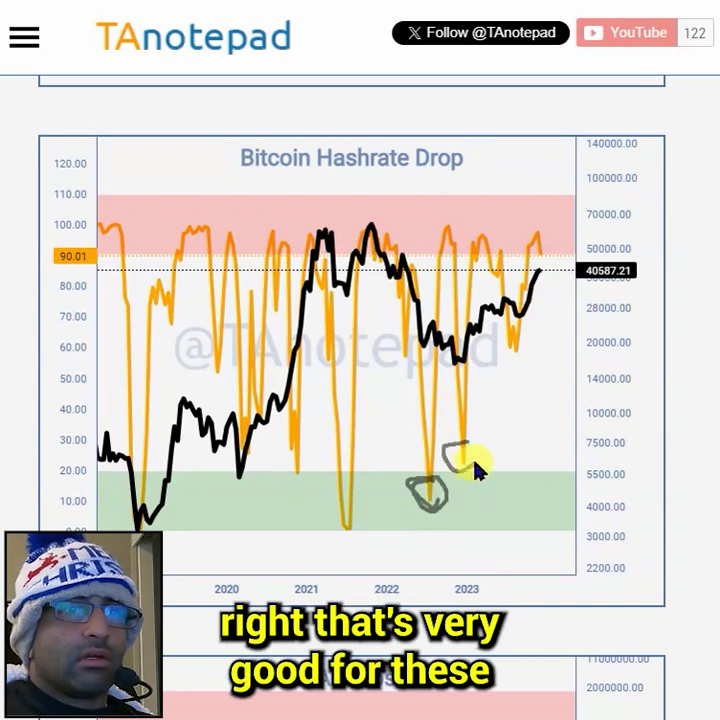
left_click_drag(472, 465, 462, 465)
left_click_drag(512, 315, 521, 316)
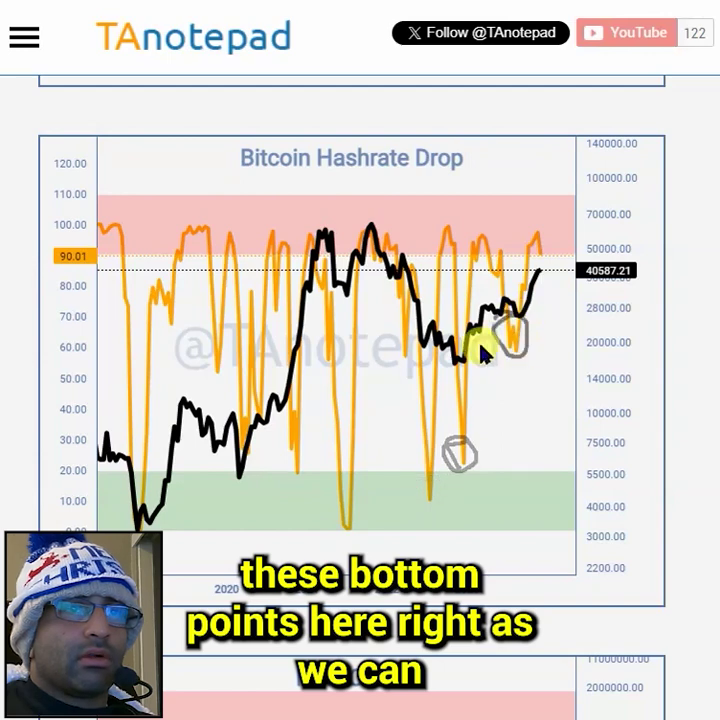
left_click_drag(434, 345, 438, 336)
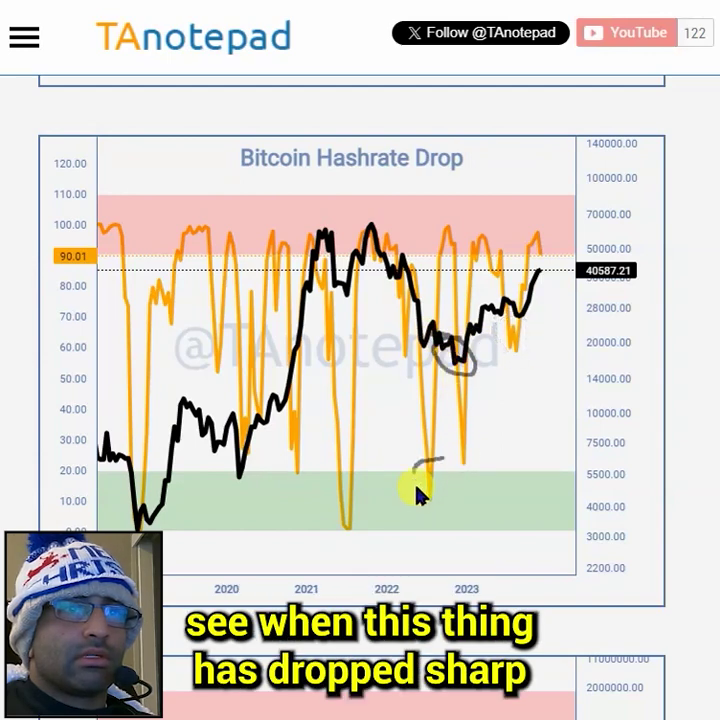
left_click_drag(471, 436, 457, 436)
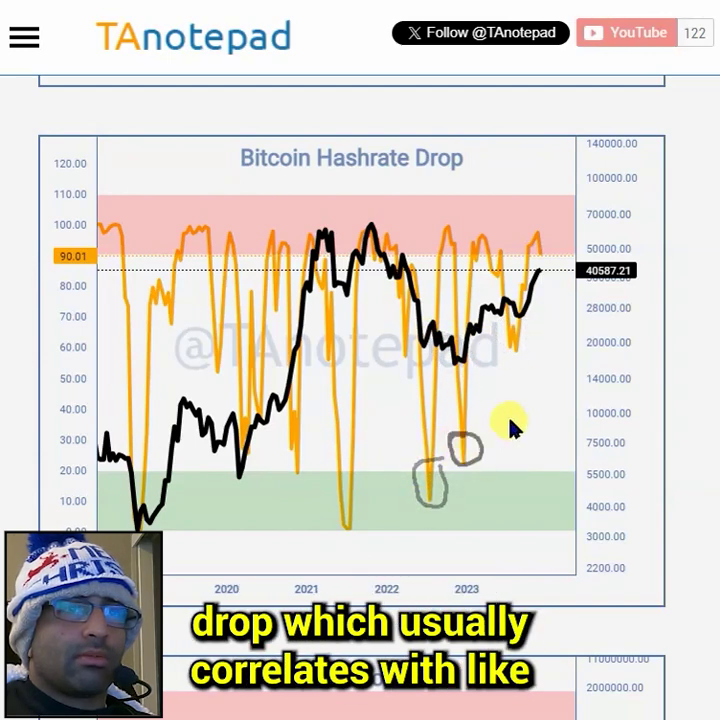
left_click_drag(524, 329, 506, 349)
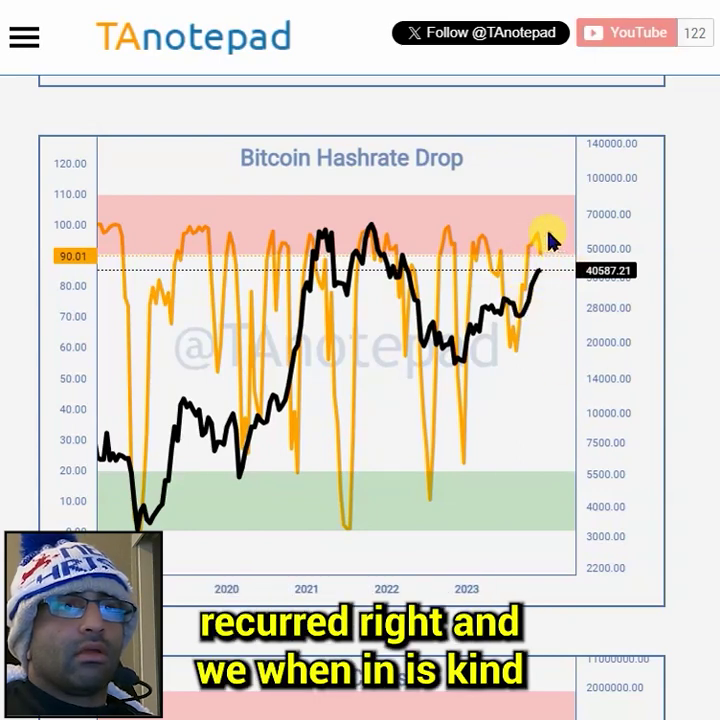
Mark the latest peak in the red zone and draw a rising line along the hashrate lows from mid-2022.
left_click_drag(526, 250, 538, 262)
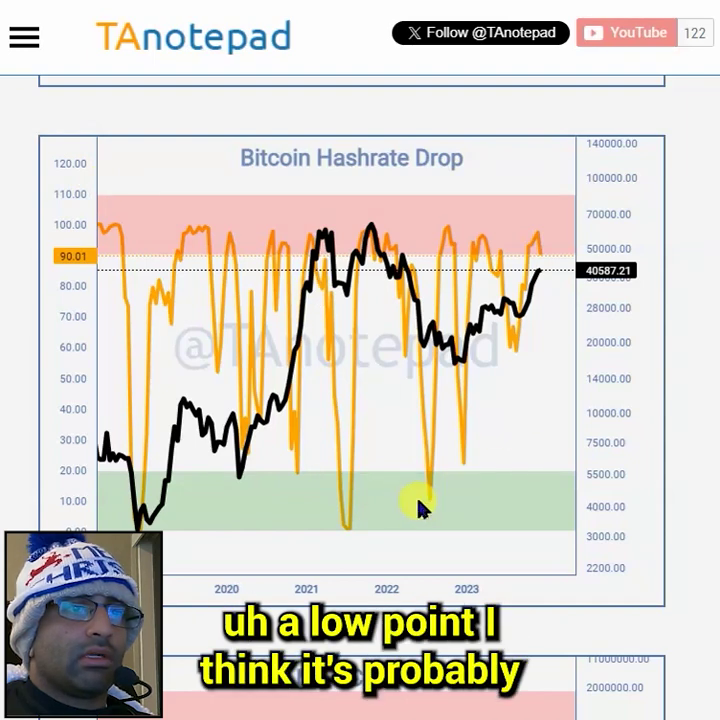
left_click_drag(420, 508, 583, 258)
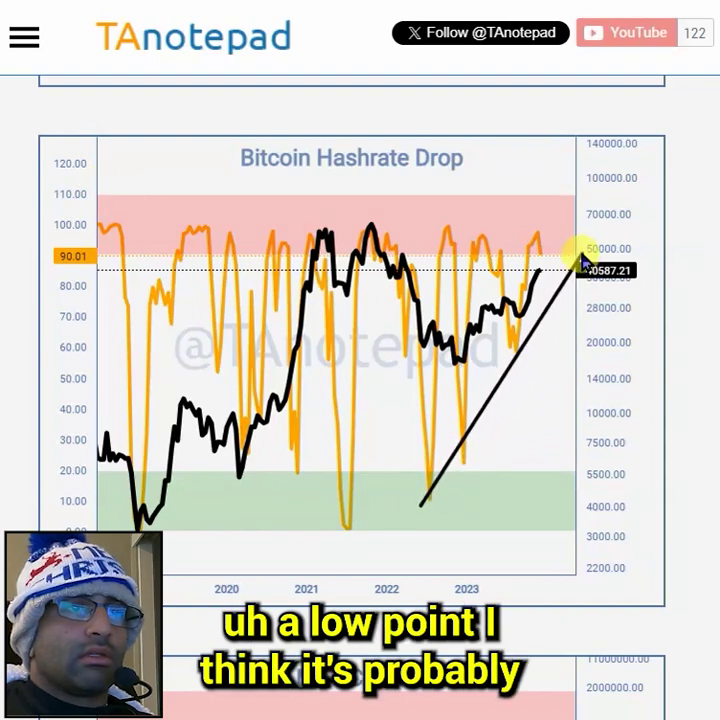
mouse_move(555, 272)
left_mouse_down()
mouse_move(544, 268)
mouse_move(561, 282)
mouse_move(543, 287)
mouse_move(522, 339)
mouse_move(514, 320)
left_mouse_up()
mouse_move(464, 444)
left_mouse_down()
mouse_move(466, 477)
mouse_move(462, 441)
left_mouse_up()
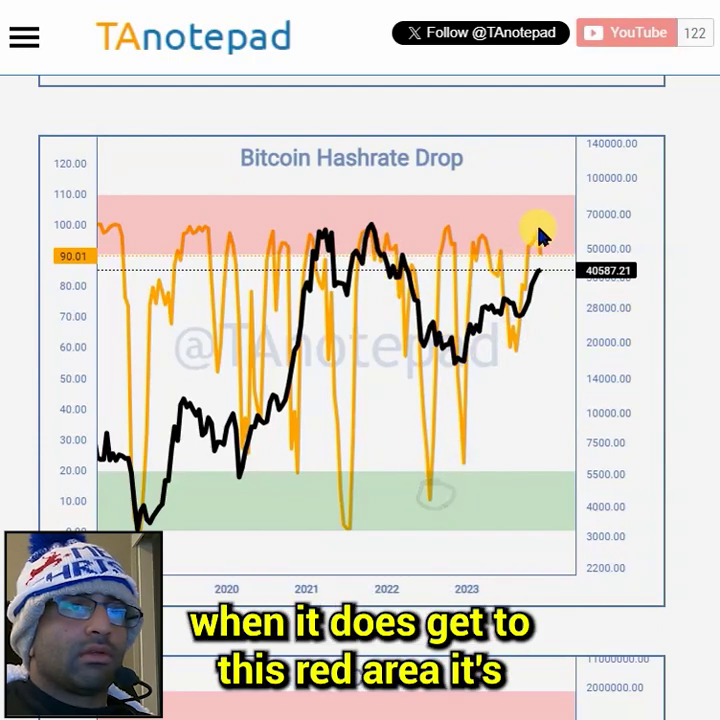
Circle the hashrate line's recent peaks in the red zone in mid-2023 and late 2023 to point out risk.
mouse_move(541, 236)
left_mouse_down()
mouse_move(527, 259)
mouse_move(545, 236)
left_mouse_up()
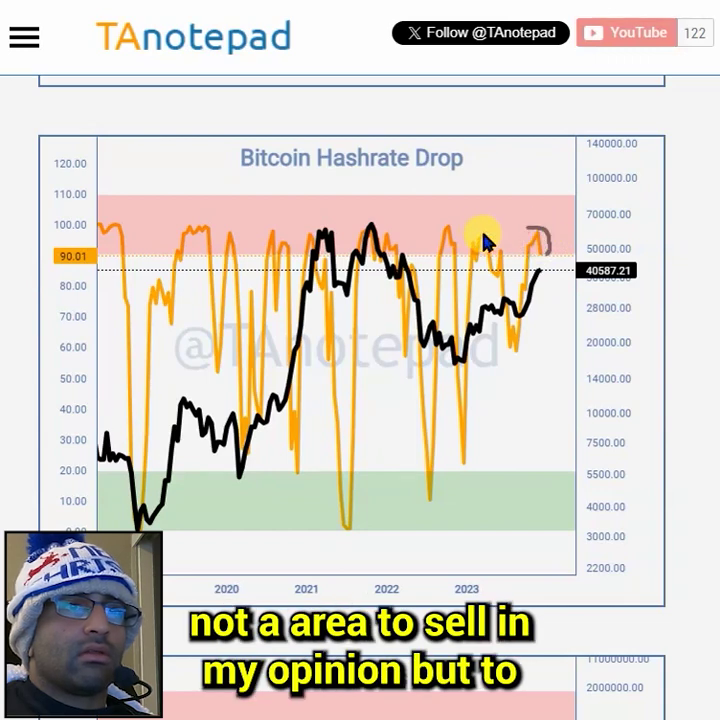
left_click_drag(471, 250, 486, 263)
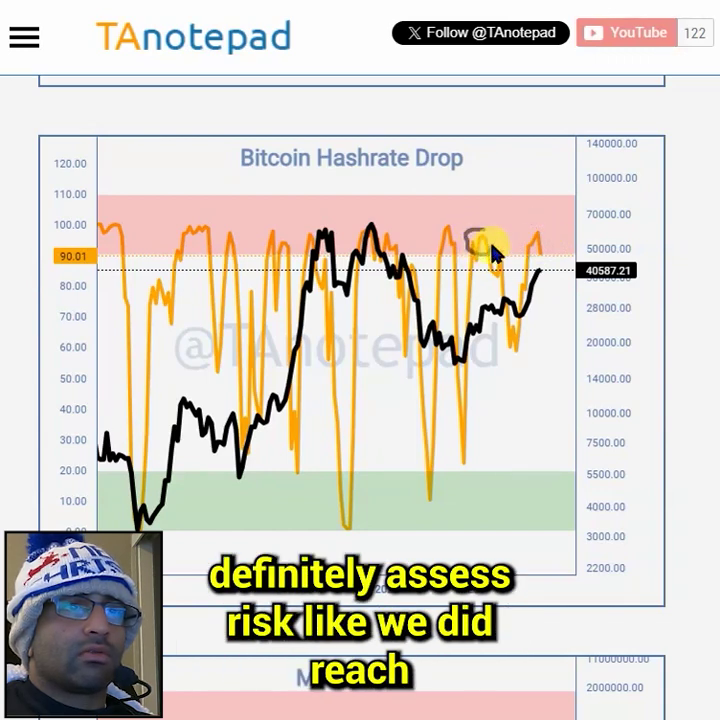
mouse_move(523, 235)
left_mouse_down()
mouse_move(540, 254)
mouse_move(542, 231)
mouse_move(531, 251)
mouse_move(544, 248)
mouse_move(539, 258)
left_mouse_up()
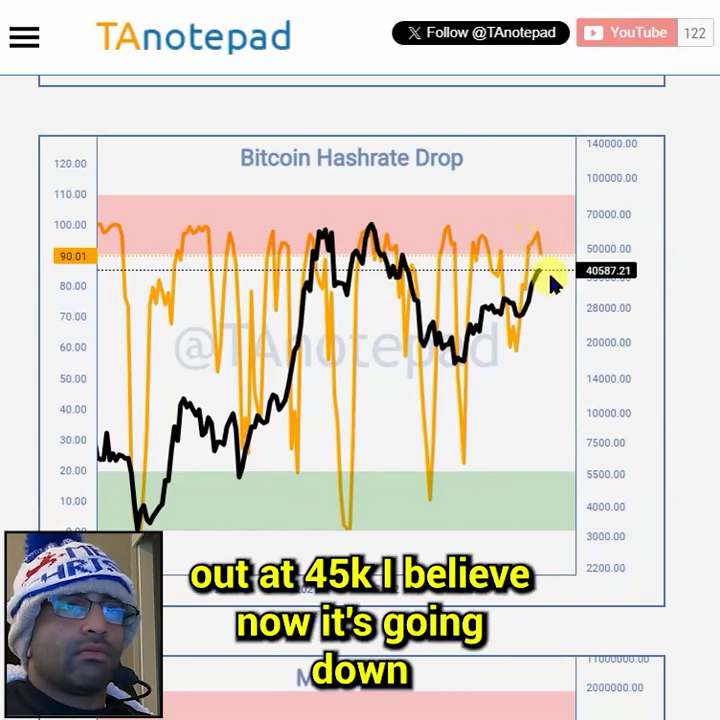
mouse_move(492, 238)
left_mouse_down()
mouse_move(476, 251)
mouse_move(434, 248)
mouse_move(389, 269)
mouse_move(432, 276)
left_mouse_up()
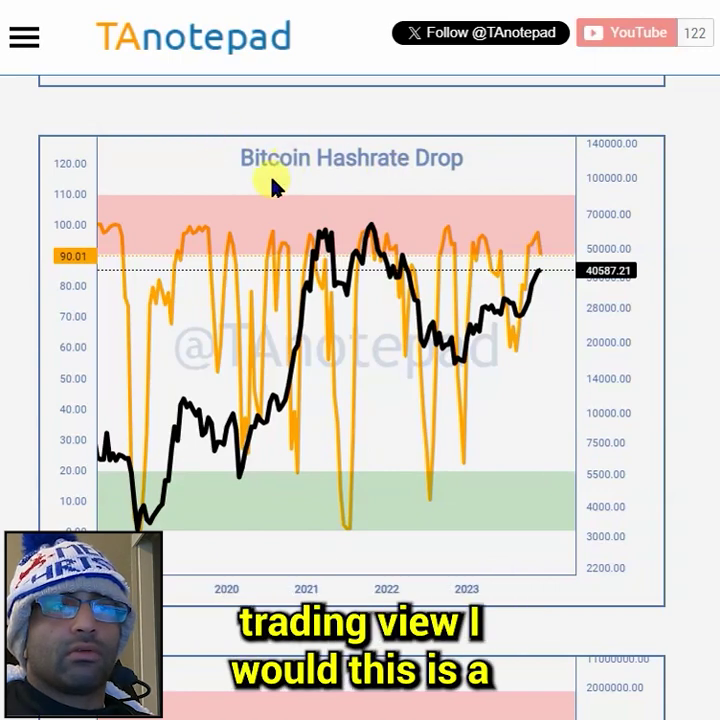
Mark the 2019 highs of the hashrate and price lines, and circle the early 2019 and 2020 lows.
left_click_drag(208, 229, 190, 213)
mouse_move(196, 391)
left_mouse_down()
mouse_move(173, 402)
mouse_move(211, 402)
left_mouse_up()
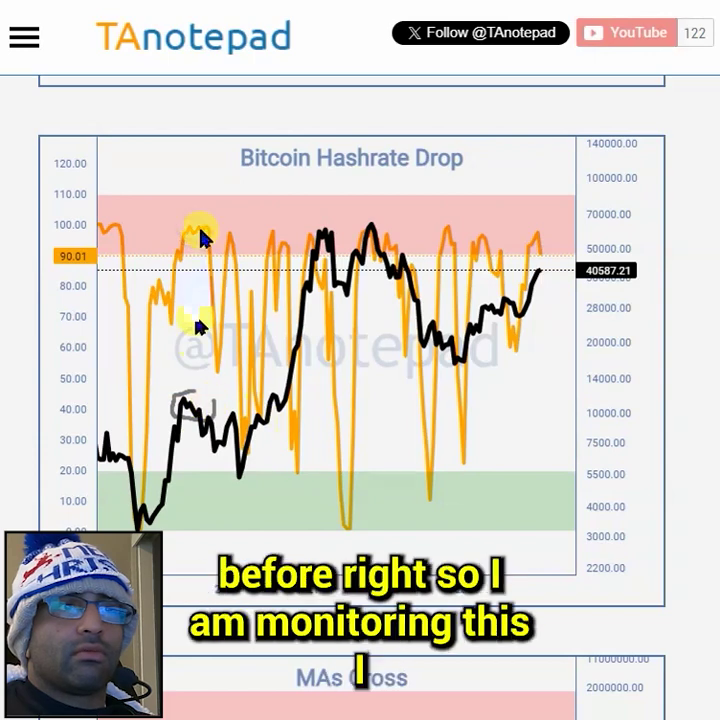
left_click_drag(145, 514, 136, 529)
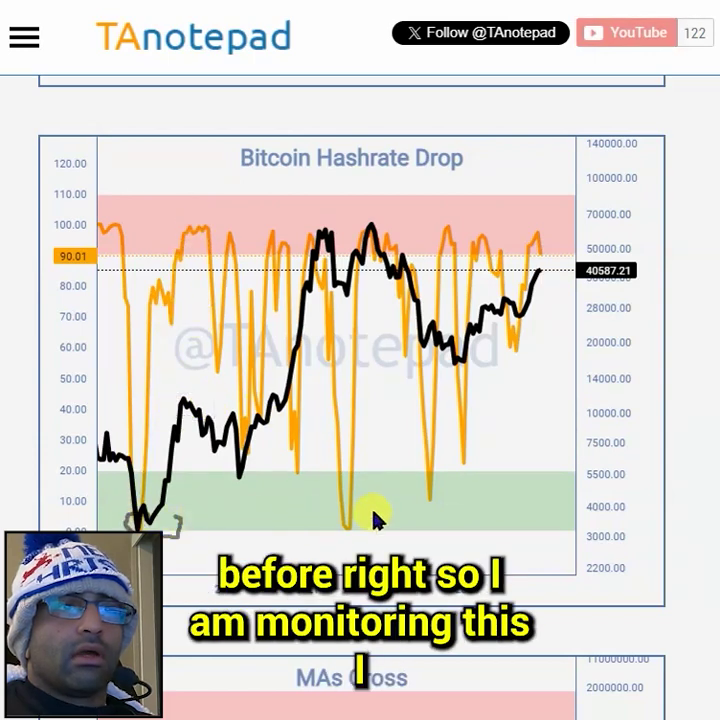
mouse_move(246, 436)
left_mouse_down()
mouse_move(232, 437)
mouse_move(263, 450)
left_mouse_up()
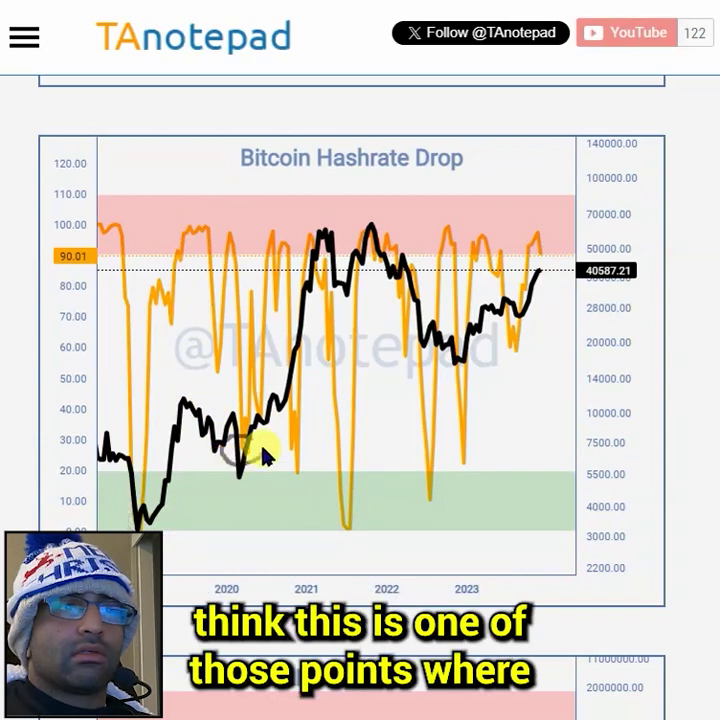
left_click_drag(277, 318, 287, 298)
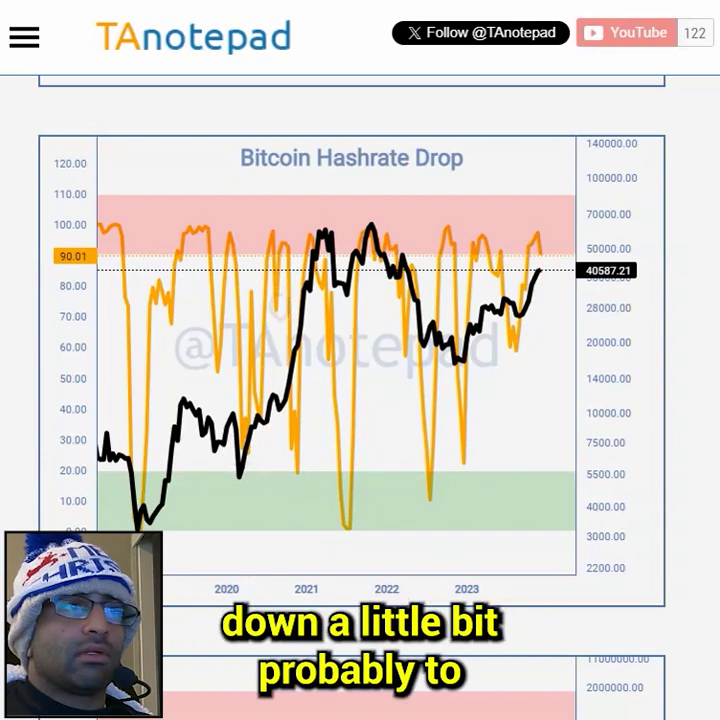
Draw a projection line from the mid-2022 hashrate low to the chart's right edge and mark where it meets the latest values.
mouse_move(428, 505)
left_mouse_down()
mouse_move(589, 269)
mouse_move(578, 257)
left_mouse_up()
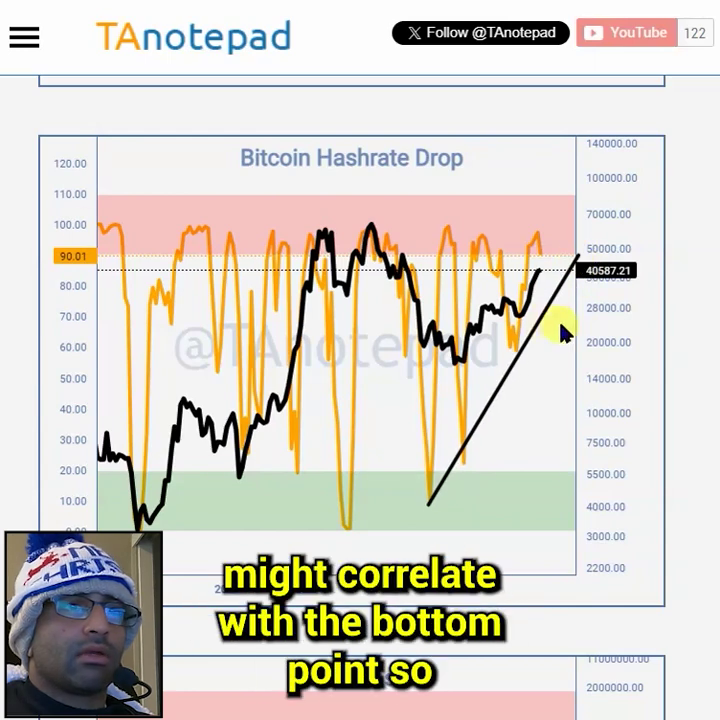
left_click_drag(554, 286, 540, 288)
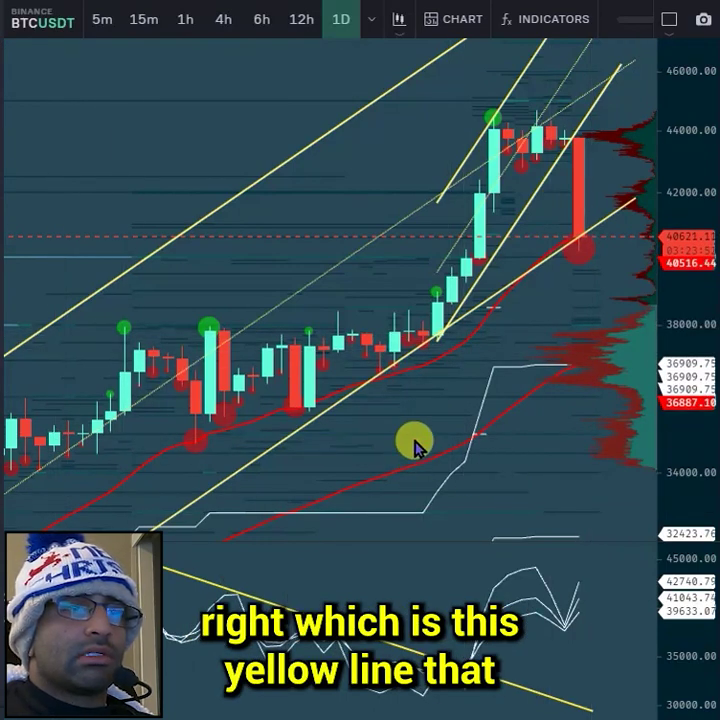
On the Binance BTCUSDT daily chart, trace the lower yellow channel line and inspect the liquidity below the latest red candle.
mouse_move(177, 440)
left_mouse_down()
mouse_move(388, 378)
mouse_move(575, 244)
mouse_move(554, 222)
mouse_move(568, 220)
left_mouse_up()
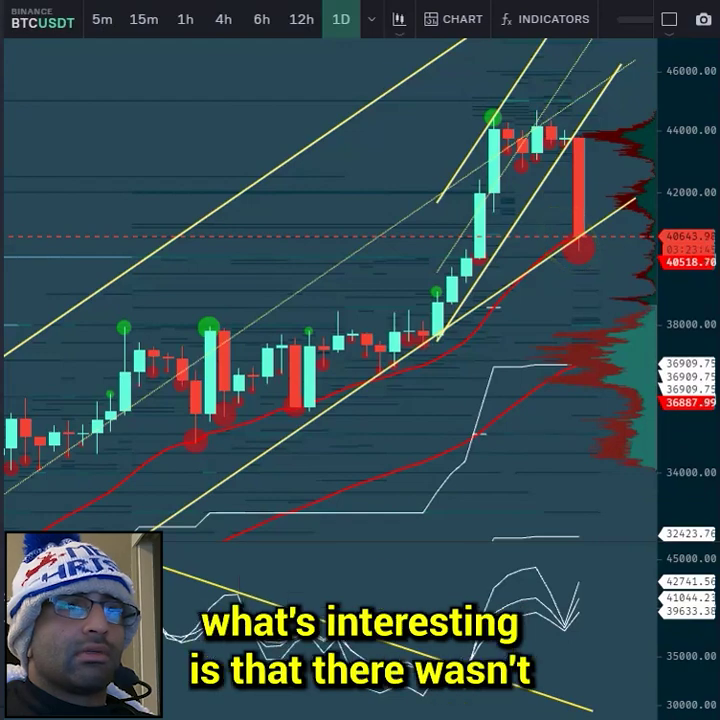
left_click_drag(620, 290, 533, 330)
scroll(579, 312, "up", 4)
scroll(533, 330, "up", 2)
scroll(533, 331, "up", 1)
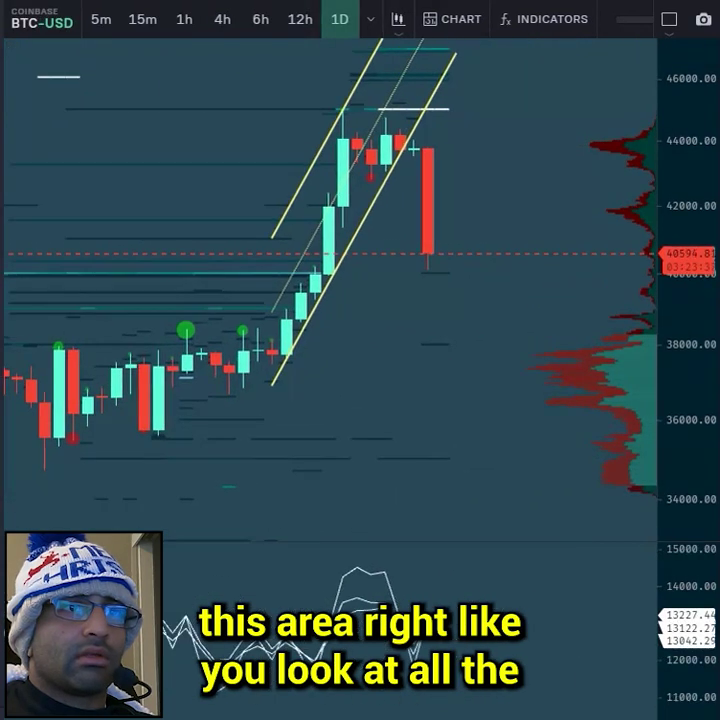
Compare liquidity around the 40000 level on the Coinbase BTC-USD and KuCoin BTC-USDT daily charts.
left_click_drag(469, 280, 440, 280)
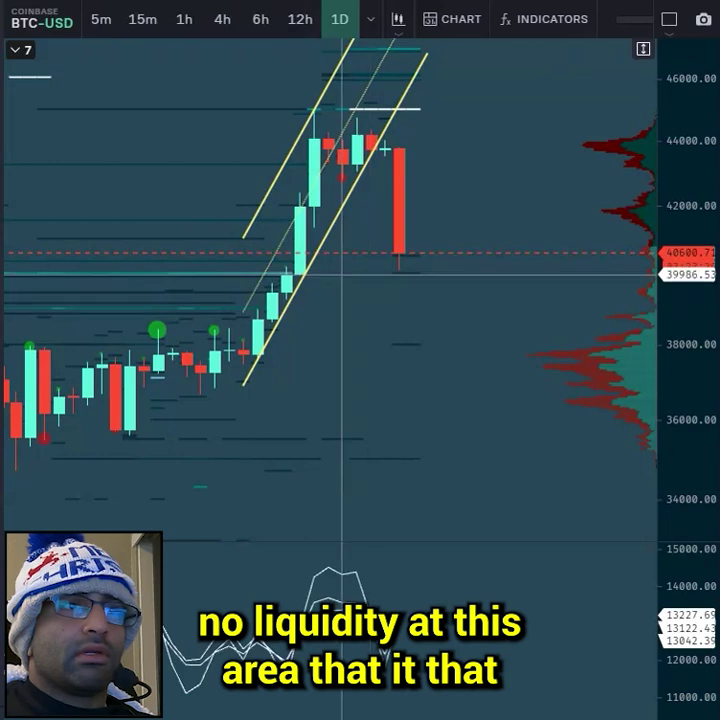
key("ctrl+Tab")
scroll(479, 300, "up", 3)
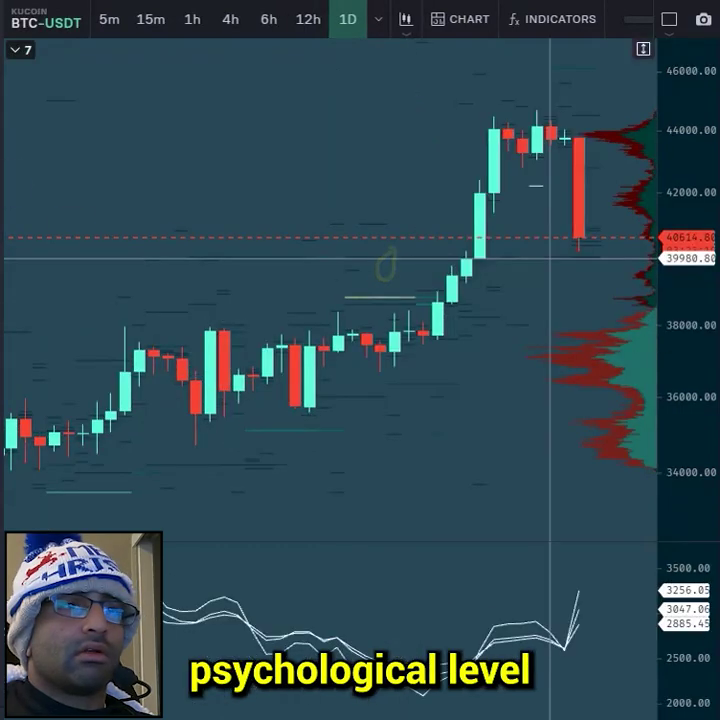
left_click_drag(357, 347, 424, 363)
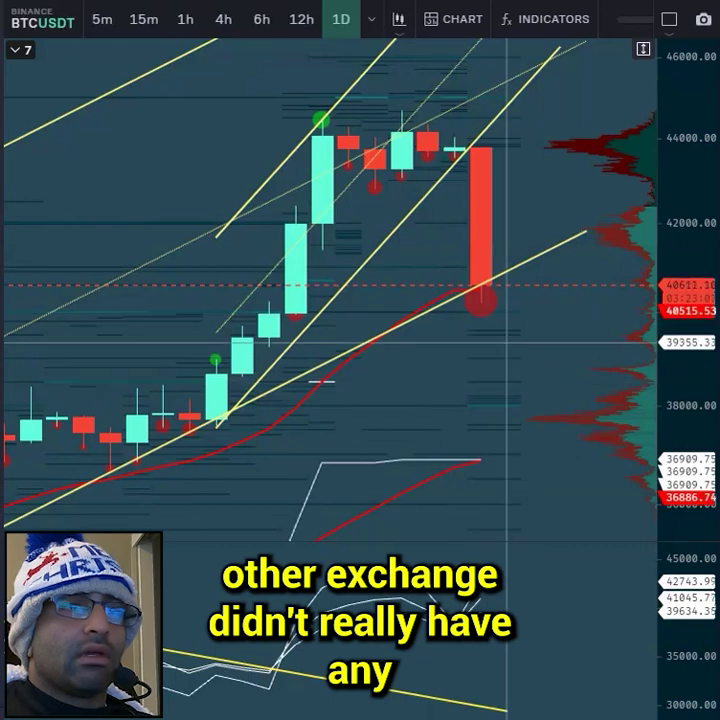
Examine the liquidity around 40000 near the latest candles on the Binance BTCUSDT daily chart.
scroll(507, 362, "up", 1)
scroll(476, 331, "down", 1)
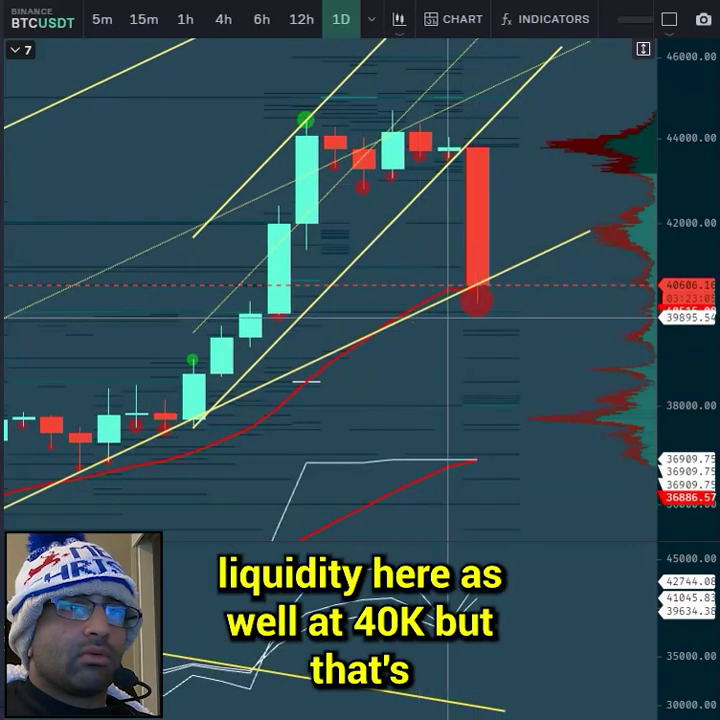
left_click(432, 310)
left_click_drag(561, 373, 526, 340)
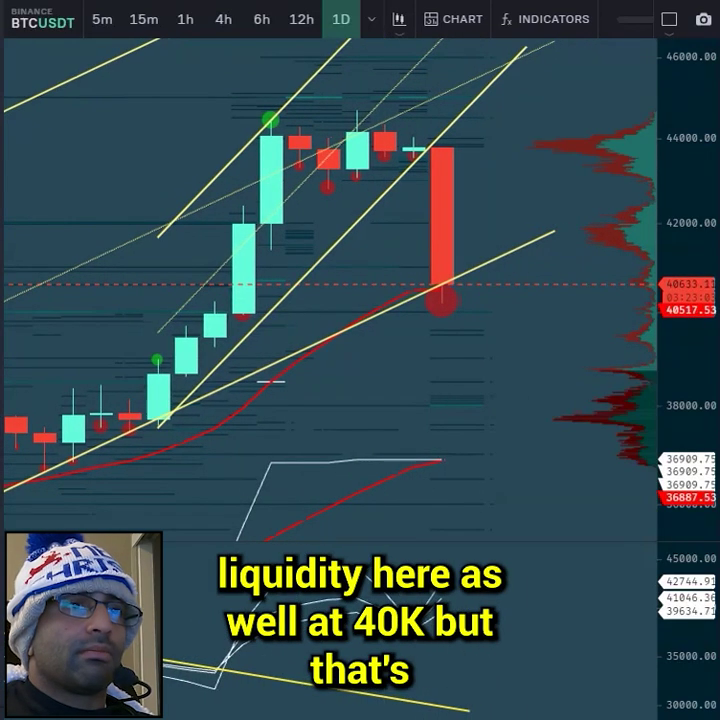
scroll(526, 338, "down", 3)
scroll(527, 340, "down", 3)
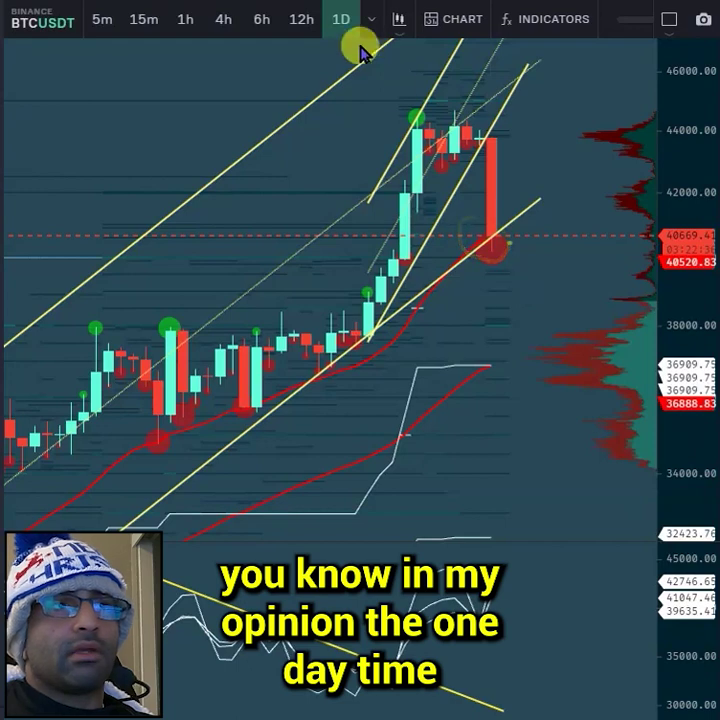
Mark the 1D timeframe and highlight the latest red candle's fall to the lower channel line.
left_click_drag(343, 8, 350, 35)
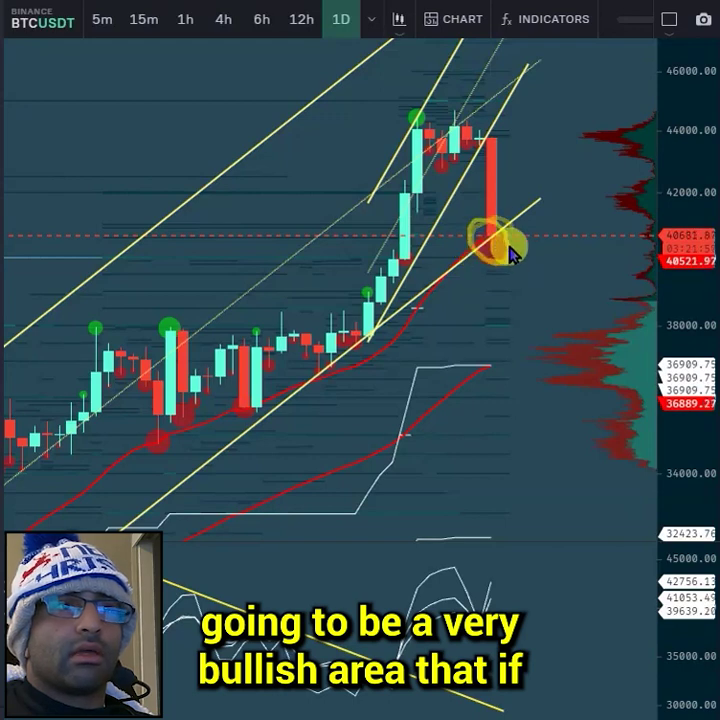
mouse_move(482, 153)
left_mouse_down()
mouse_move(511, 169)
mouse_move(512, 232)
left_mouse_up()
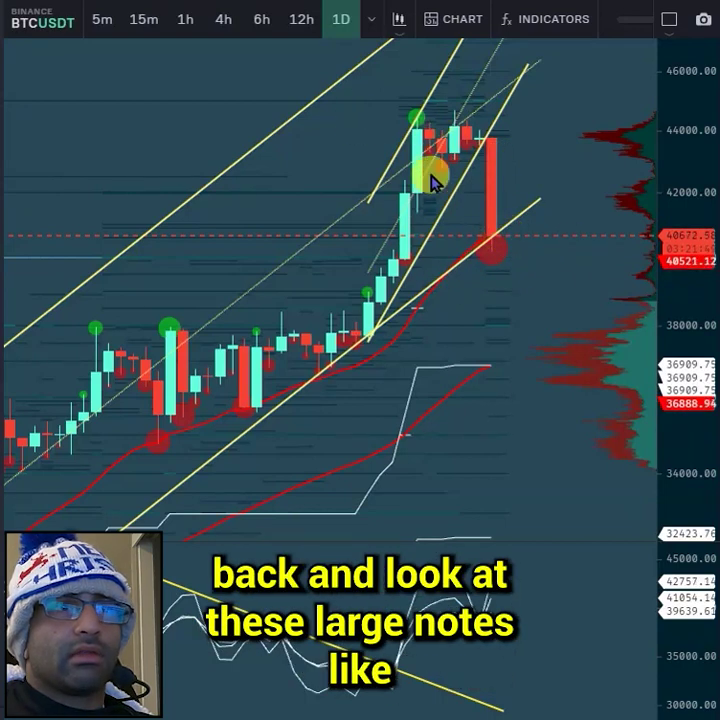
Circle the green volume bubbles near 44000 and 38000, and trace the price drop from the recent top.
mouse_move(420, 112)
left_mouse_down()
mouse_move(405, 116)
mouse_move(421, 121)
left_mouse_up()
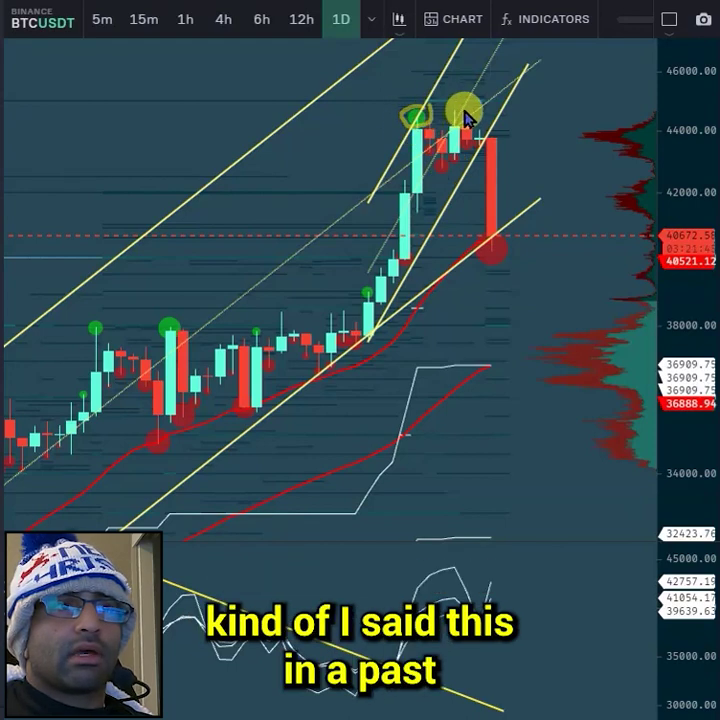
mouse_move(455, 110)
left_mouse_down()
mouse_move(445, 127)
mouse_move(458, 112)
mouse_move(494, 170)
mouse_move(506, 252)
left_mouse_up()
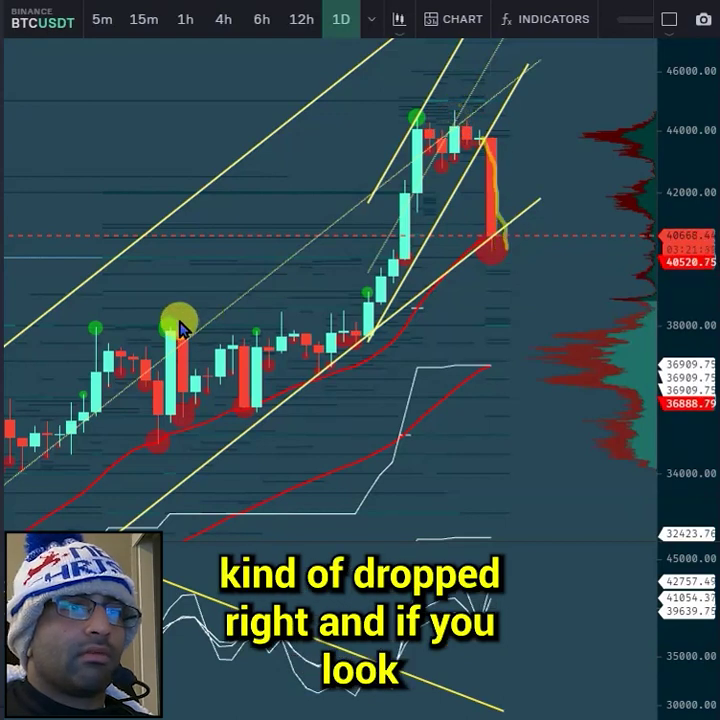
mouse_move(170, 322)
left_mouse_down()
mouse_move(161, 335)
mouse_move(172, 312)
mouse_move(165, 336)
mouse_move(178, 324)
left_mouse_up()
mouse_move(246, 328)
left_mouse_down()
mouse_move(230, 337)
mouse_move(345, 348)
mouse_move(214, 326)
left_mouse_up()
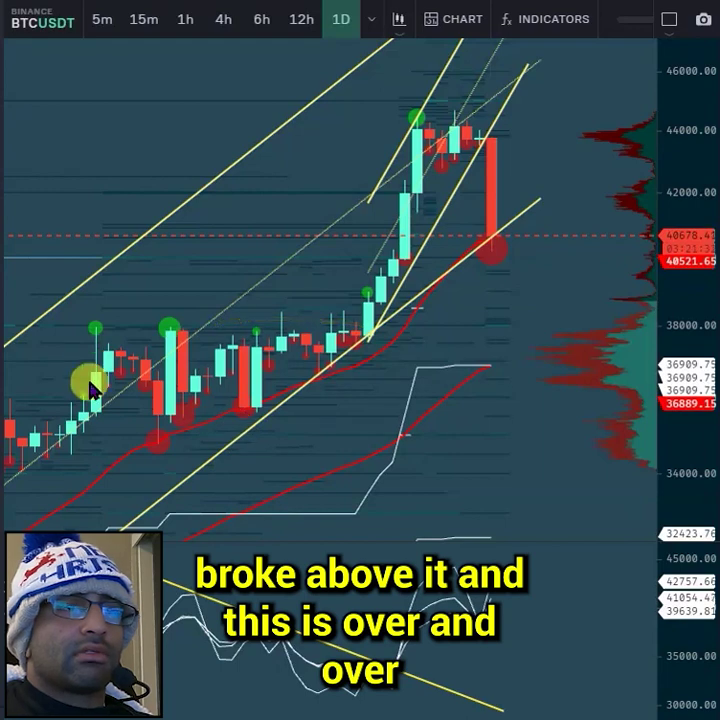
Circle the red volume bubbles at the earlier candle lows and the large one under the latest red candle.
mouse_move(189, 408)
left_mouse_down()
mouse_move(165, 414)
mouse_move(190, 402)
mouse_move(170, 424)
mouse_move(188, 394)
left_mouse_up()
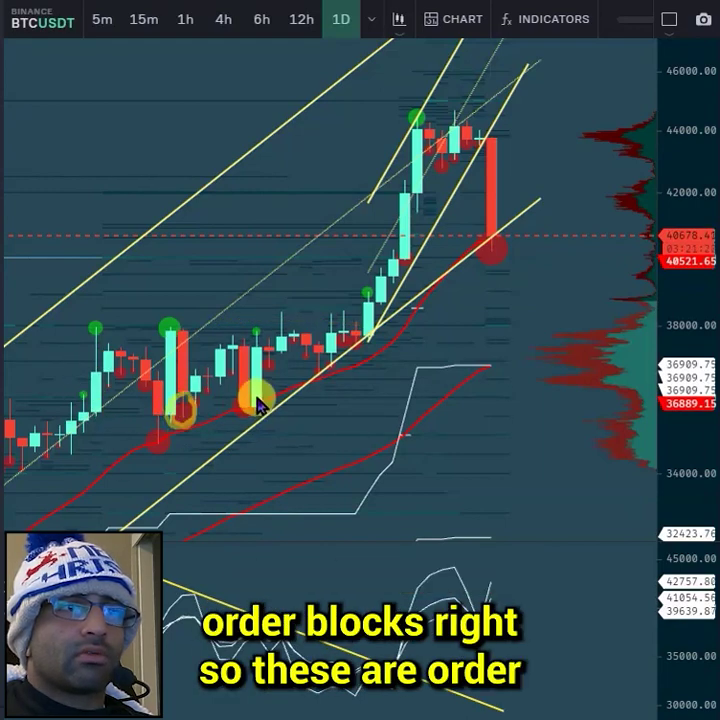
left_click_drag(232, 413, 257, 415)
mouse_move(193, 407)
left_mouse_down()
mouse_move(163, 403)
mouse_move(200, 401)
mouse_move(178, 419)
left_mouse_up()
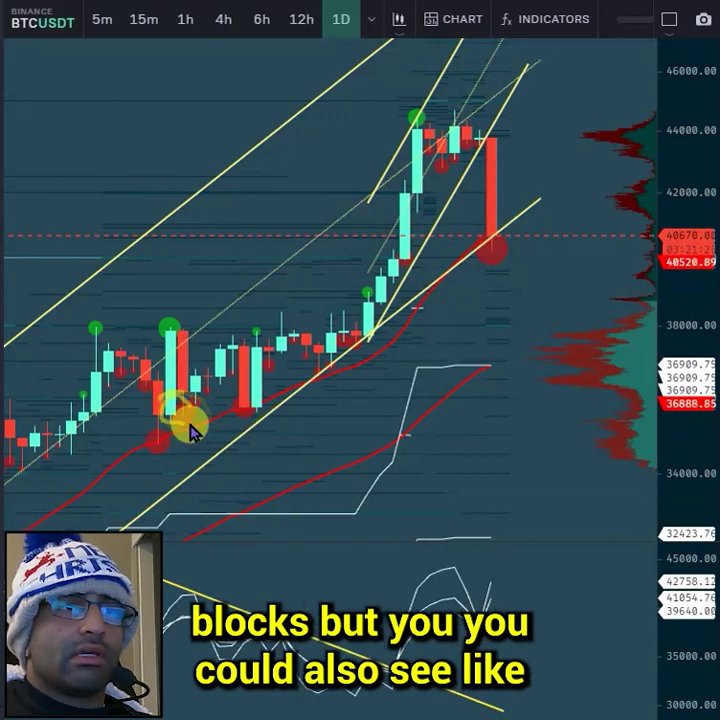
left_click_drag(178, 402, 188, 418)
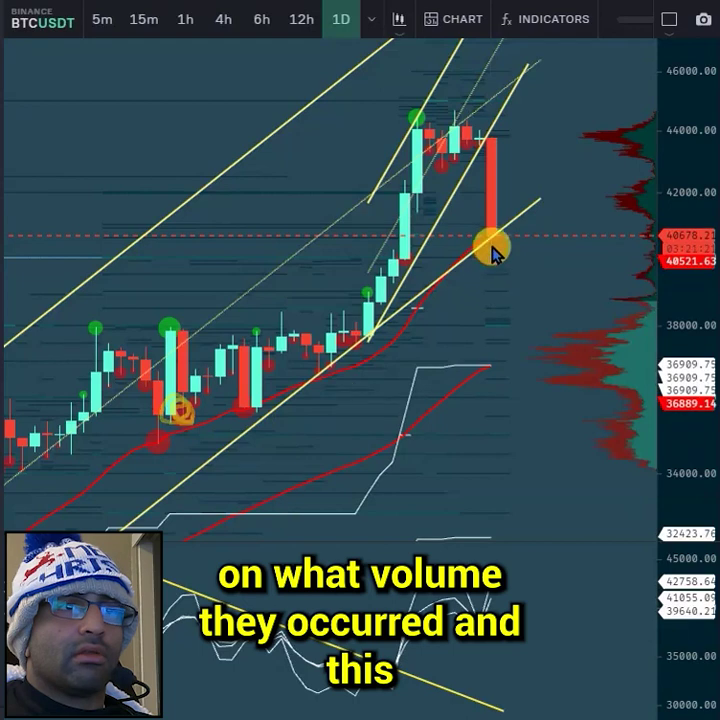
mouse_move(503, 245)
left_mouse_down()
mouse_move(480, 243)
mouse_move(503, 273)
mouse_move(511, 244)
mouse_move(473, 255)
mouse_move(503, 270)
mouse_move(500, 236)
mouse_move(485, 273)
mouse_move(525, 238)
left_mouse_up()
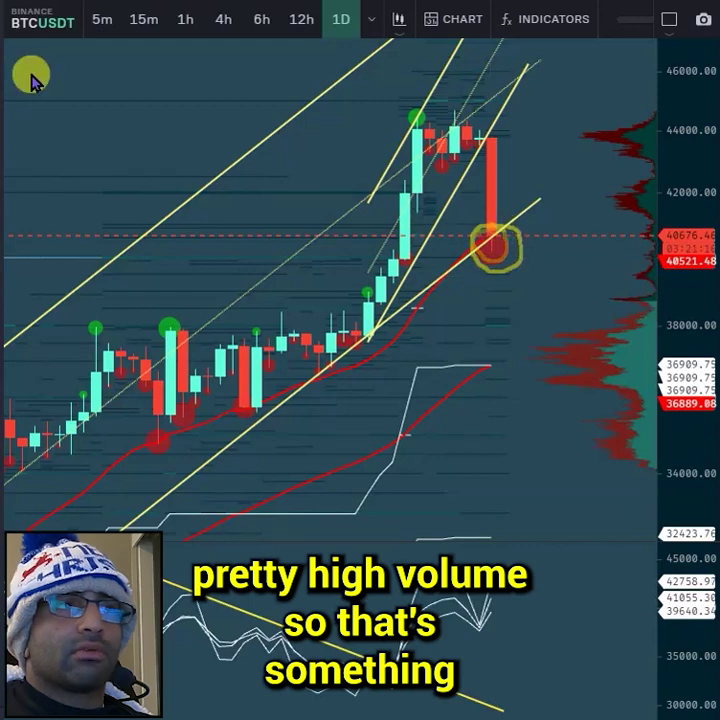
Circle the large red volume bubble near 34000 on the BTCUSDT daily chart and extend a horizontal order block line from it.
left_click_drag(240, 121, 552, 125)
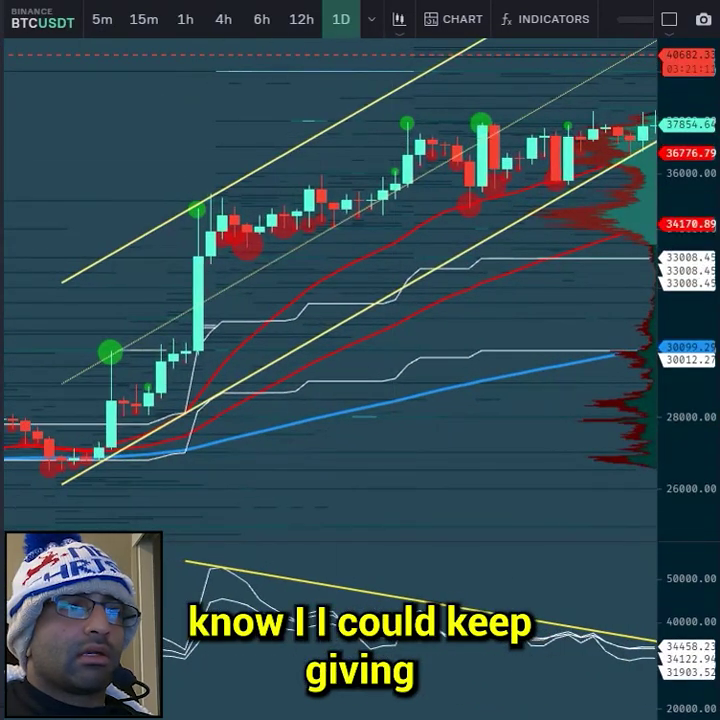
mouse_move(103, 341)
left_mouse_down()
mouse_move(113, 356)
mouse_move(108, 343)
left_mouse_up()
left_click_drag(160, 346, 188, 340)
mouse_move(235, 240)
left_mouse_down()
mouse_move(249, 244)
mouse_move(341, 225)
mouse_move(478, 228)
left_mouse_up()
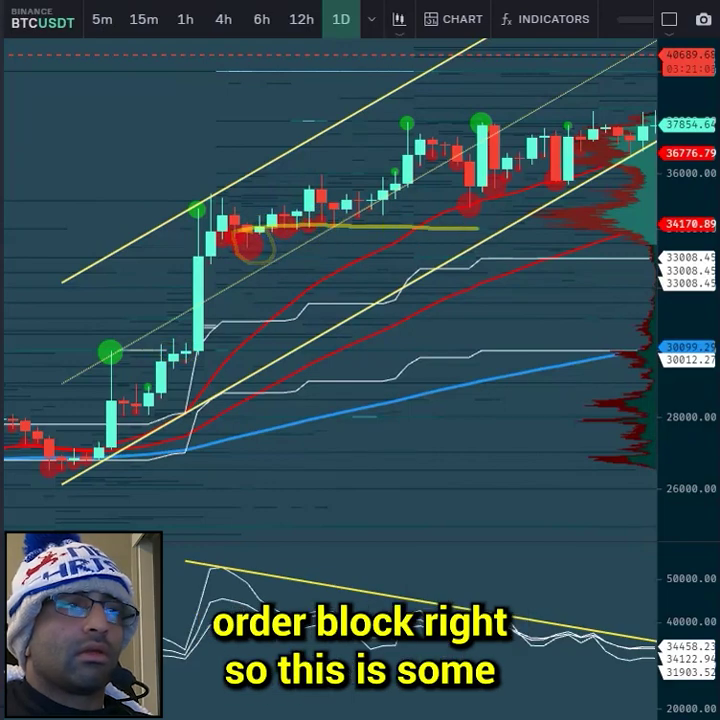
left_click_drag(617, 319, 199, 319)
left_click_drag(235, 380, 297, 390)
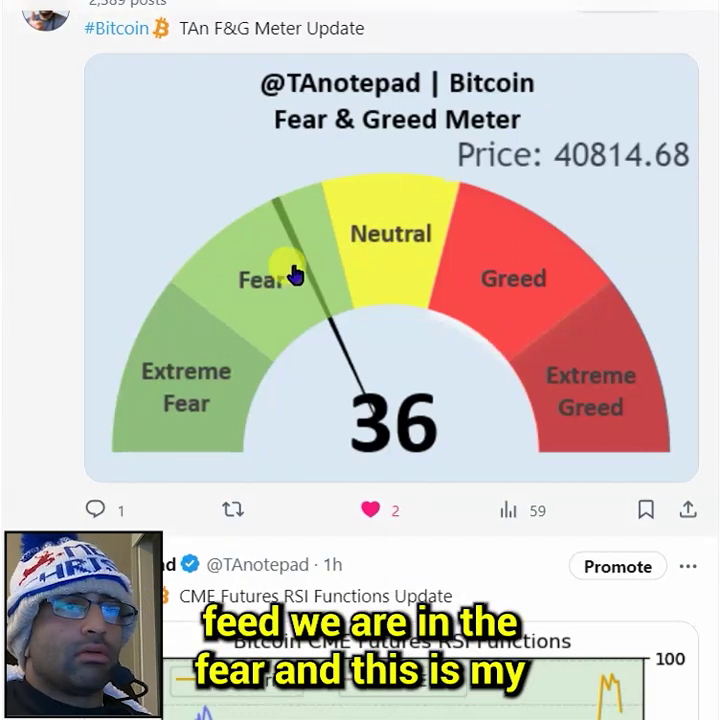
Switch to the TAnotepad feed and review the Fear & Greed Meter, CME Futures RSI Functions and Real Volume posts.
scroll(307, 275, "down", 5)
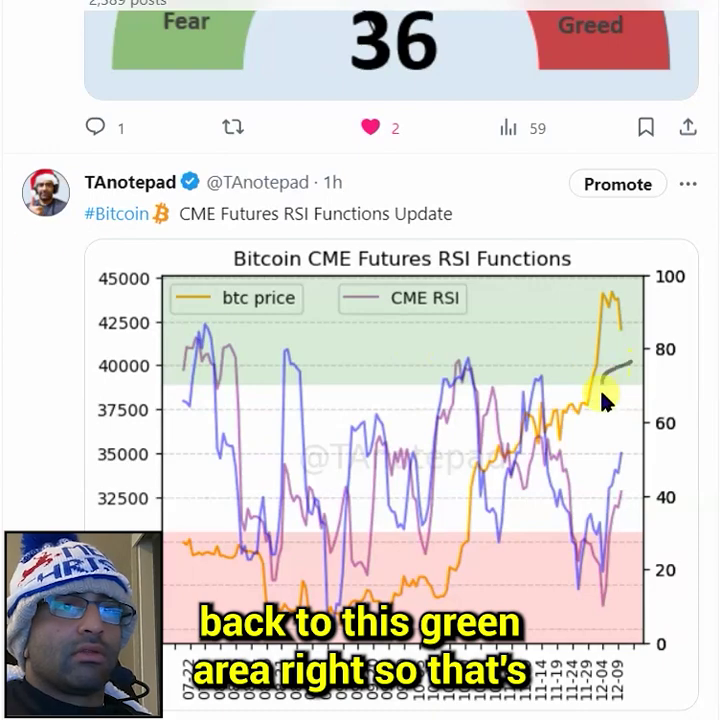
scroll(640, 450, "down", 5)
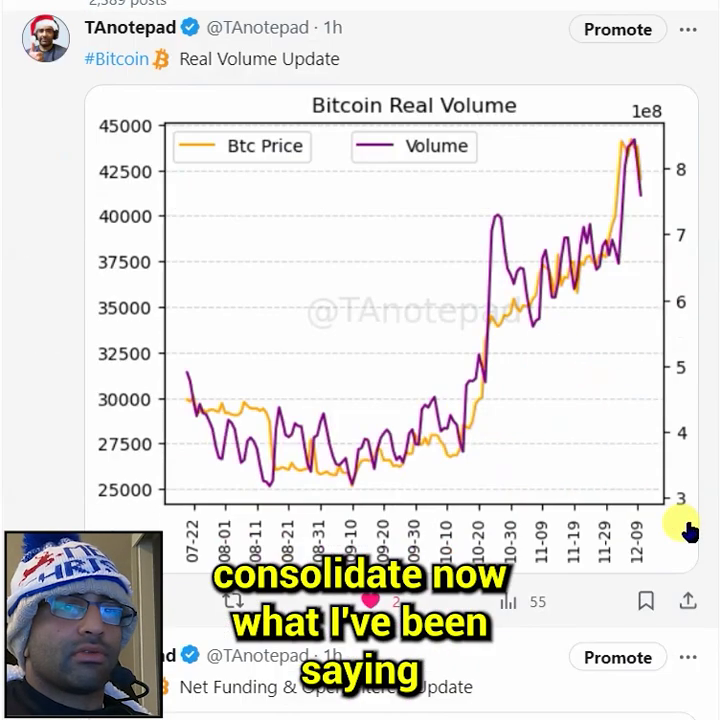
scroll(690, 531, "up", 1)
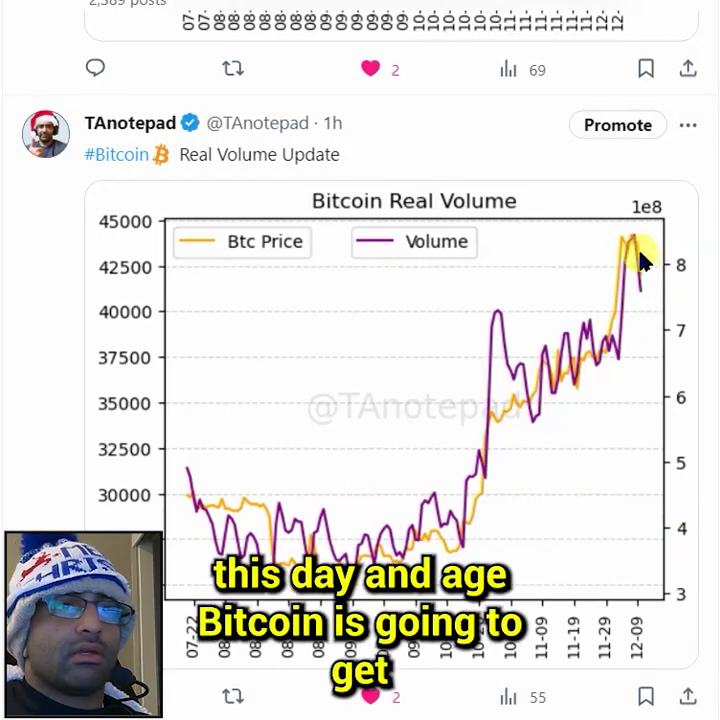
Trace the latest rise and pullback on the Bitcoin Real Volume chart and sketch a projected move higher beyond the peak.
mouse_move(645, 280)
left_mouse_down()
mouse_move(659, 297)
mouse_move(683, 257)
mouse_move(695, 200)
left_mouse_up()
left_click_drag(615, 243, 683, 334)
mouse_move(633, 244)
left_mouse_down()
mouse_move(636, 281)
mouse_move(685, 342)
left_mouse_up()
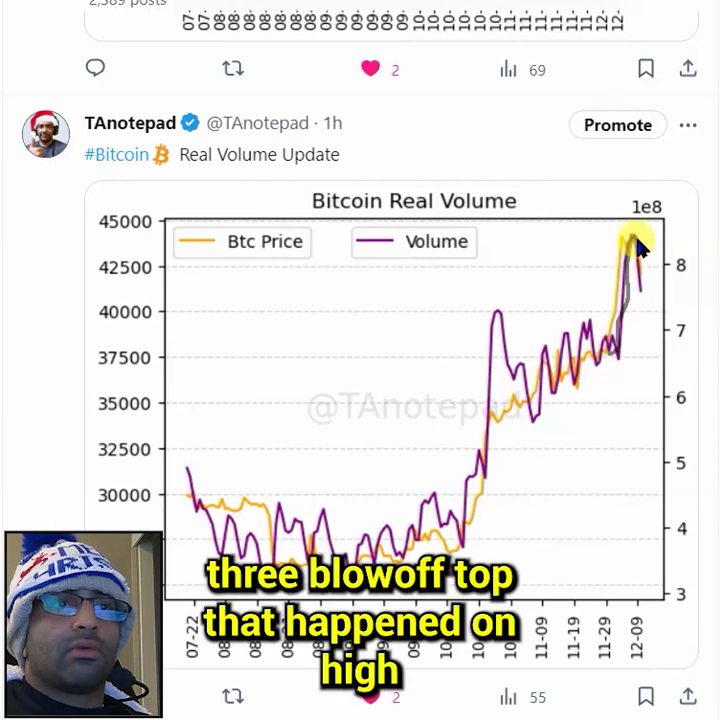
mouse_move(641, 262)
left_mouse_down()
mouse_move(643, 283)
mouse_move(664, 286)
left_mouse_up()
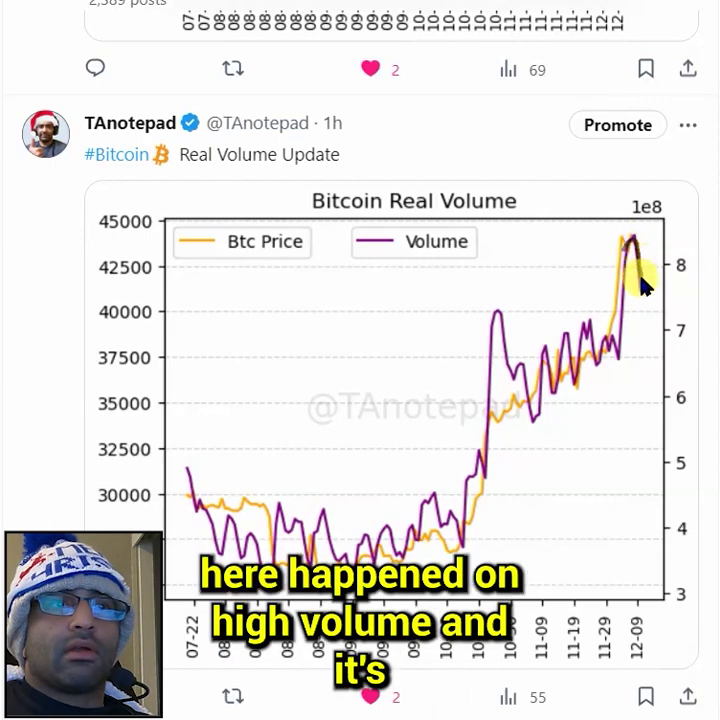
left_click_drag(650, 310, 680, 212)
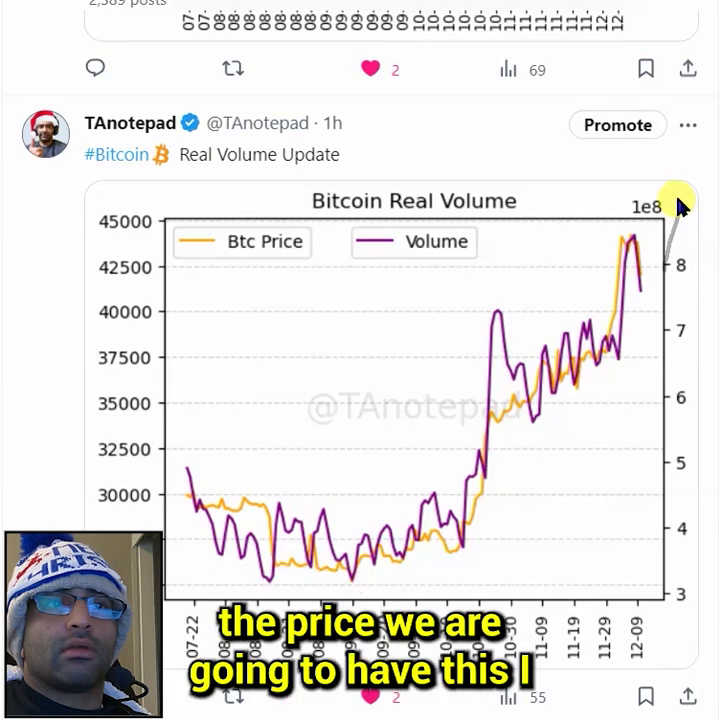
left_click_drag(605, 243, 682, 204)
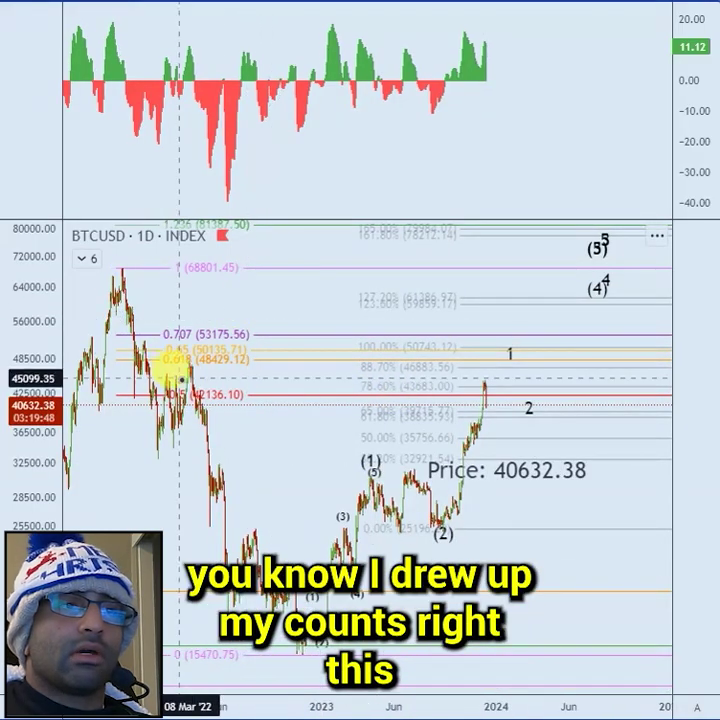
Mark wave 1 of the 2012–2013 cycle on the BTCUSD daily index chart and draw its falling divergence line on the oscillator.
left_click_drag(178, 518, 718, 370)
left_click_drag(106, 370, 718, 320)
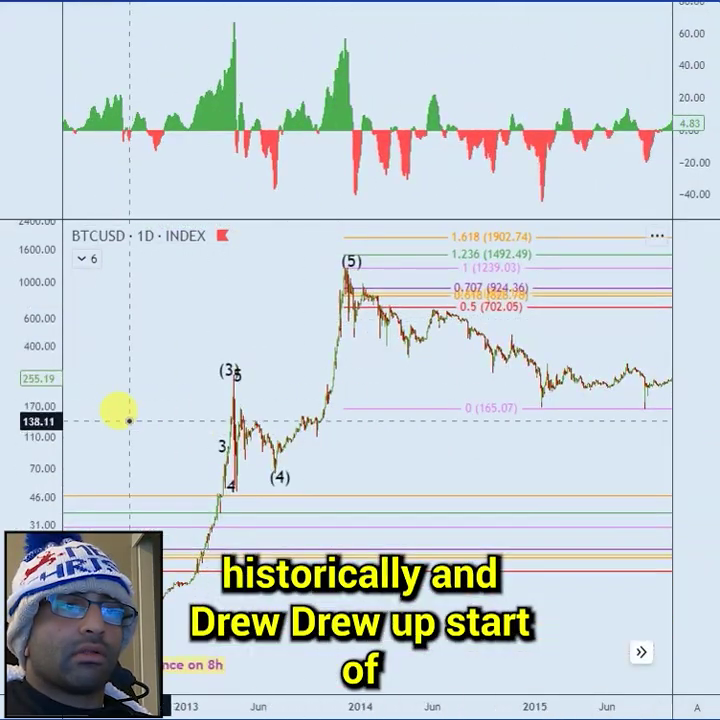
left_click_drag(128, 421, 630, 394)
left_click_drag(466, 472, 92, 523)
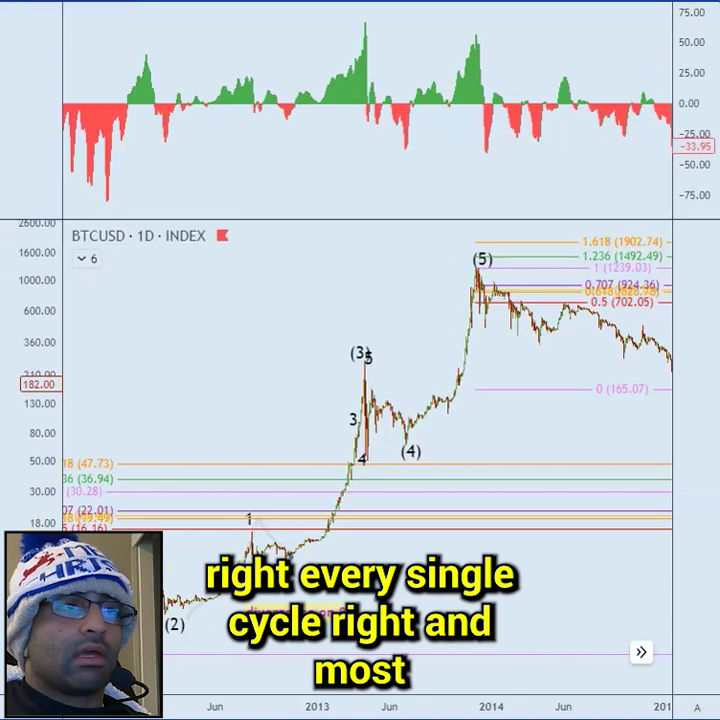
left_click_drag(365, 580, 422, 579)
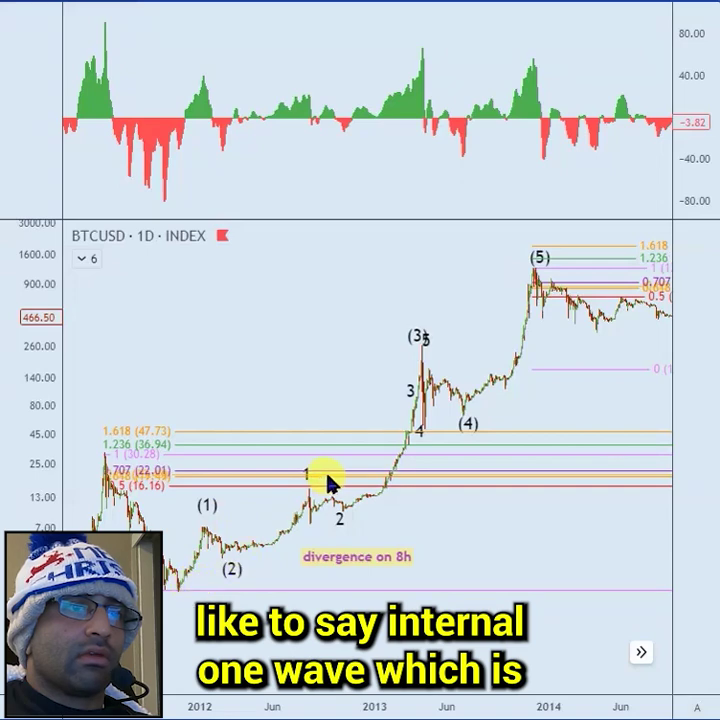
mouse_move(218, 555)
left_mouse_down()
mouse_move(270, 482)
mouse_move(326, 495)
mouse_move(345, 478)
left_mouse_up()
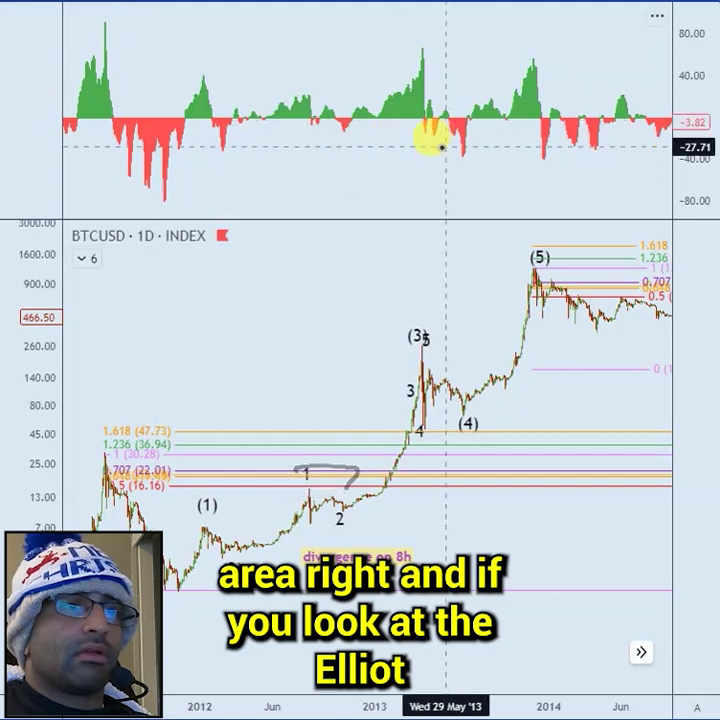
left_click_drag(431, 137, 405, 149)
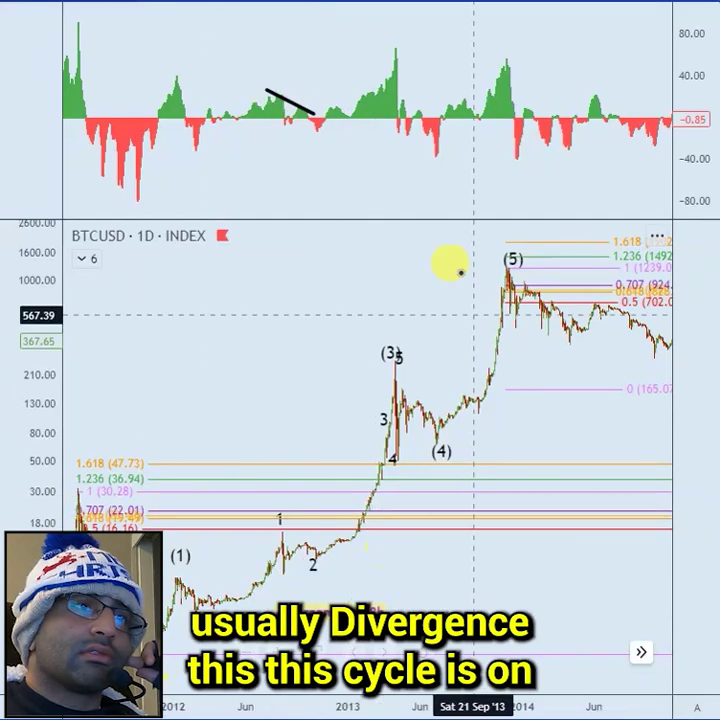
Examine the Elliott wave counts and oscillator across the 2015–2018 and 2019–2021 cycles on the daily chart.
left_click_drag(521, 430, 2, 460)
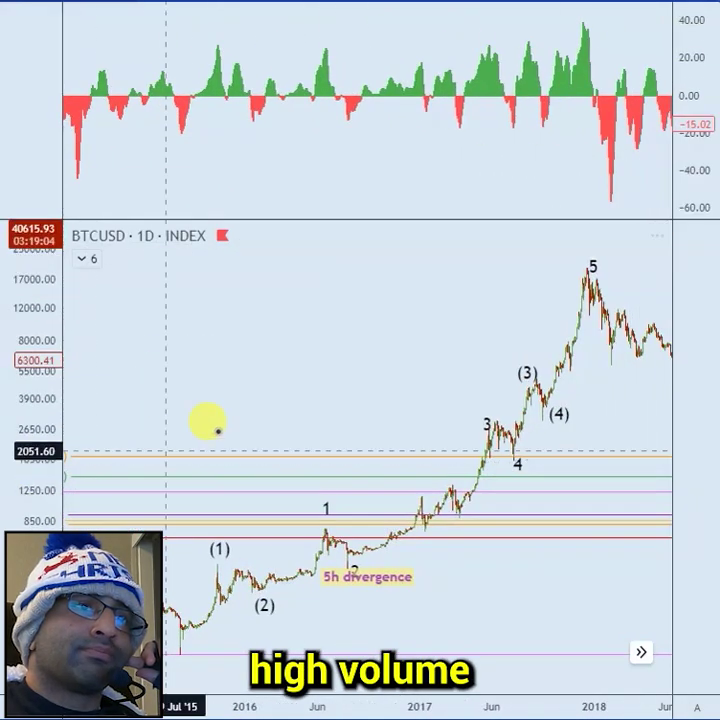
left_click_drag(291, 372, 263, 384)
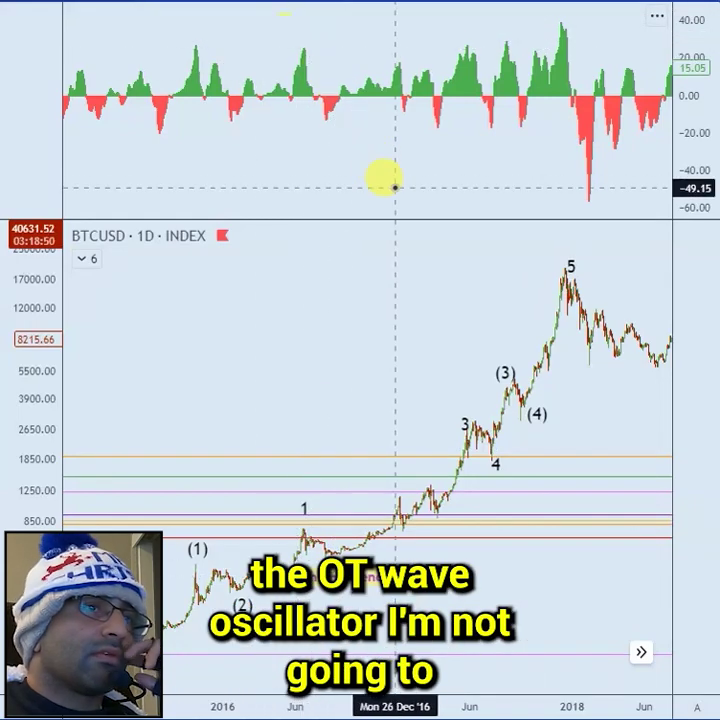
left_click_drag(492, 374, 92, 417)
left_click_drag(297, 347, 221, 353)
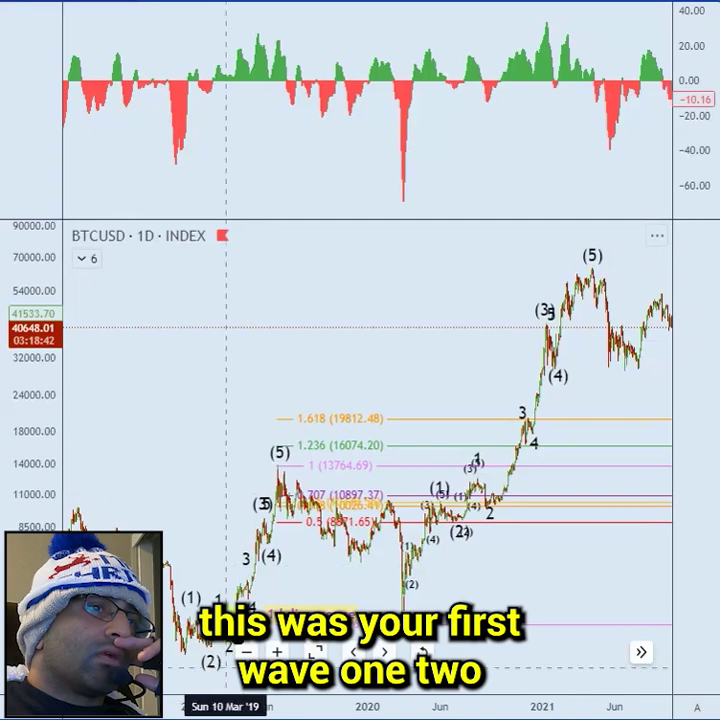
left_click_drag(390, 357, 309, 372)
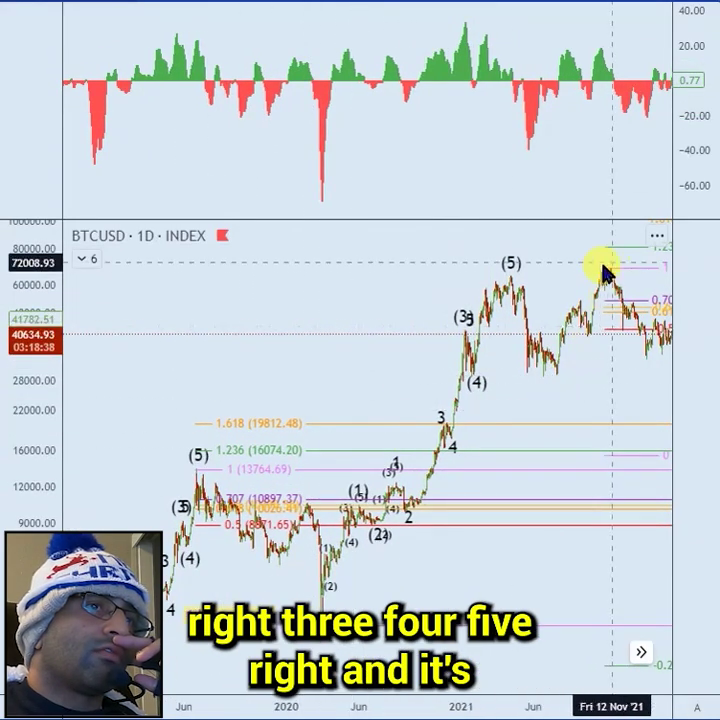
left_click_drag(311, 300, 262, 292)
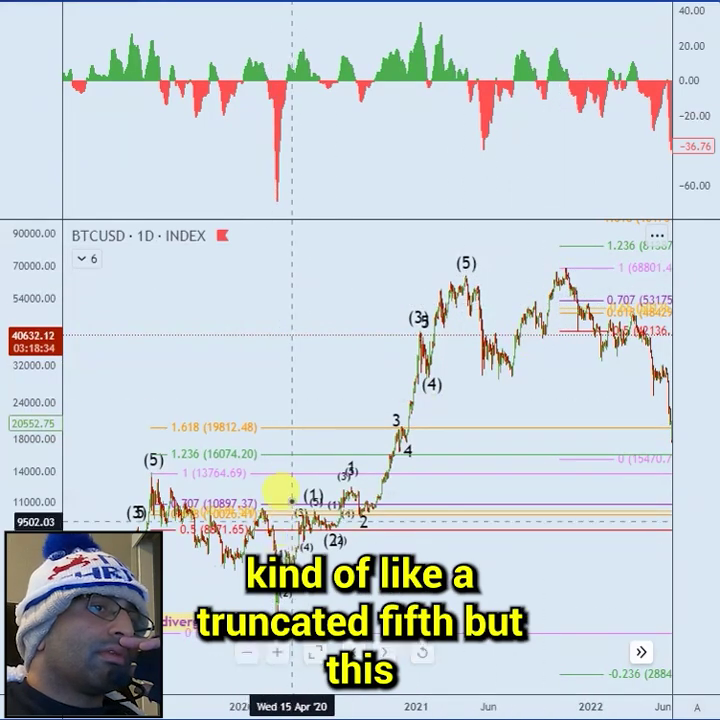
Show BTCUSD on the 8h timeframe and draw the 2020 wave 1 divergence lines on both the oscillator and the price.
left_click(322, 537)
left_click(349, 470)
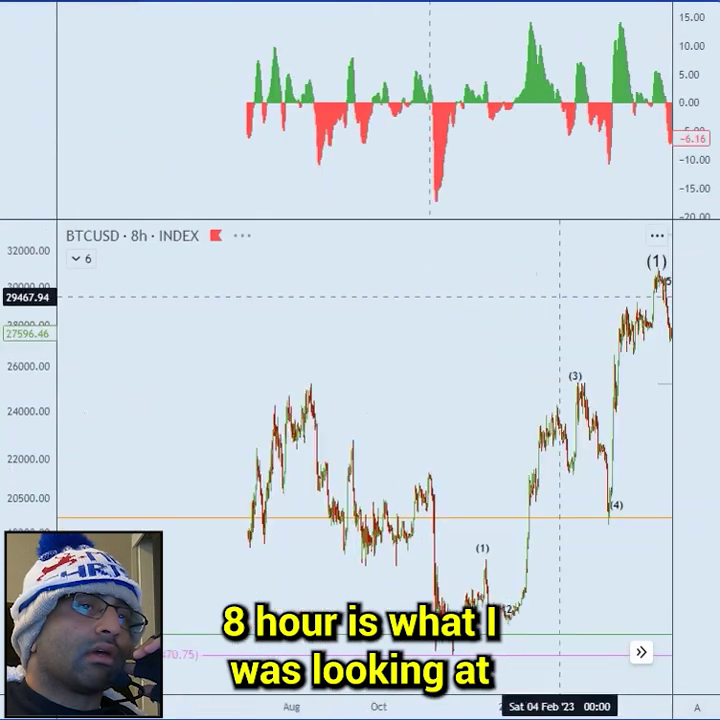
left_click_drag(560, 297, 700, 288)
left_click_drag(150, 508, 640, 485)
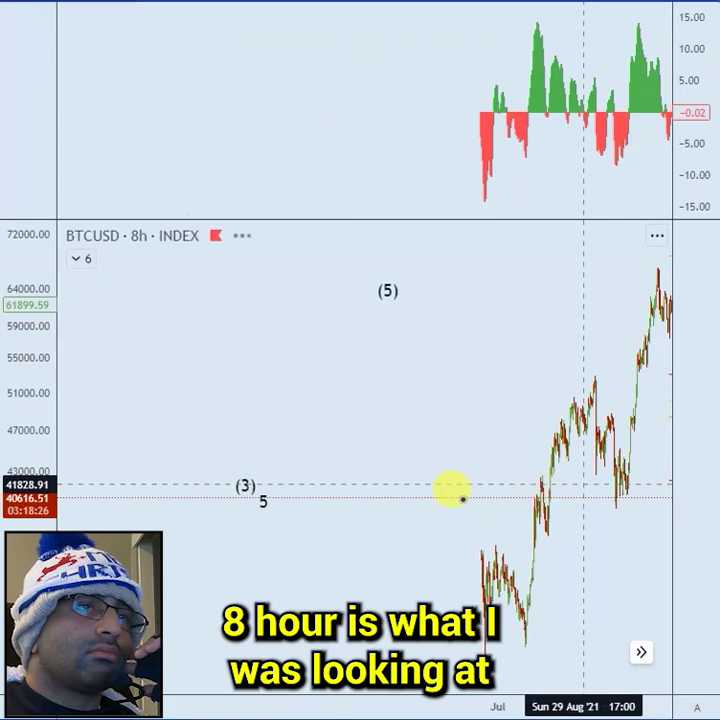
left_click_drag(371, 509, 582, 458)
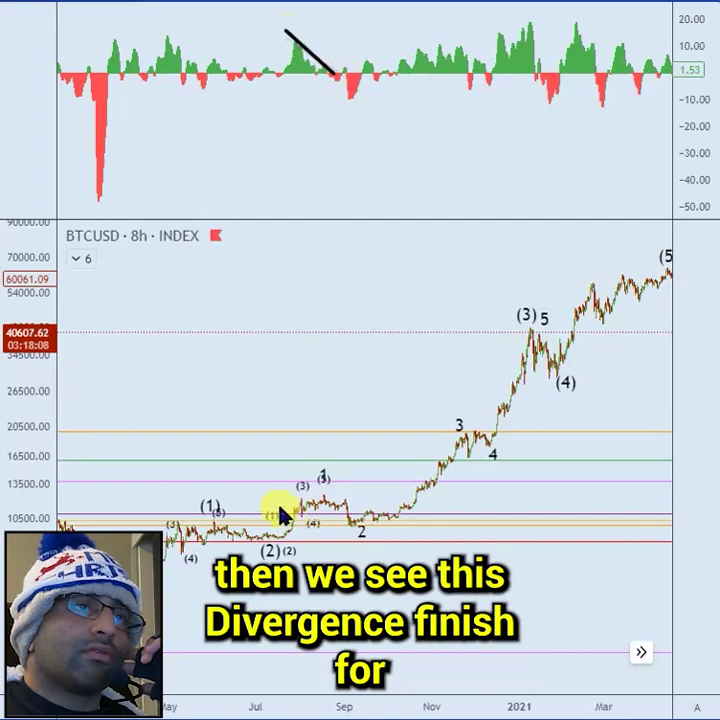
left_click_drag(278, 508, 335, 498)
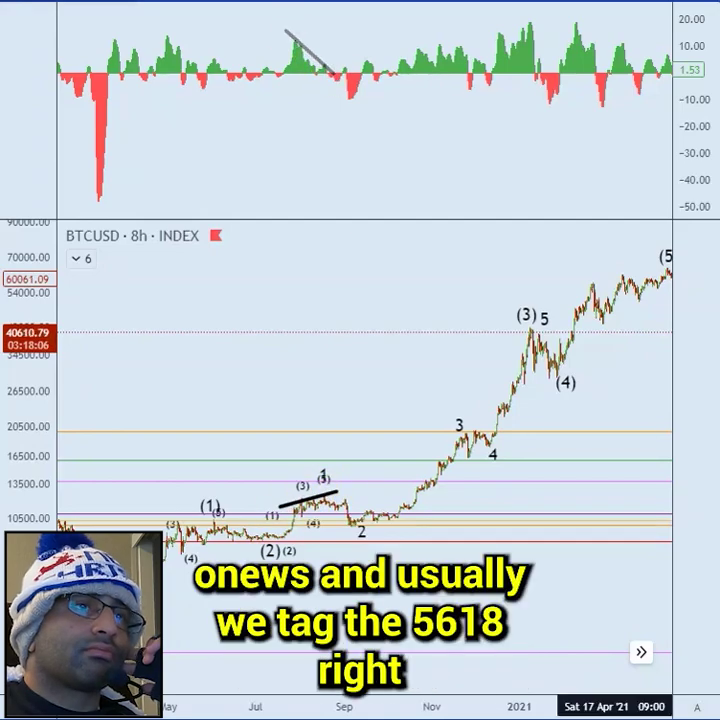
Compare wave 1 with the 0.5 and 0.618 Fibonacci levels in the 2020 cycle and in the current 2023 cycle.
left_click_drag(341, 346, 583, 358)
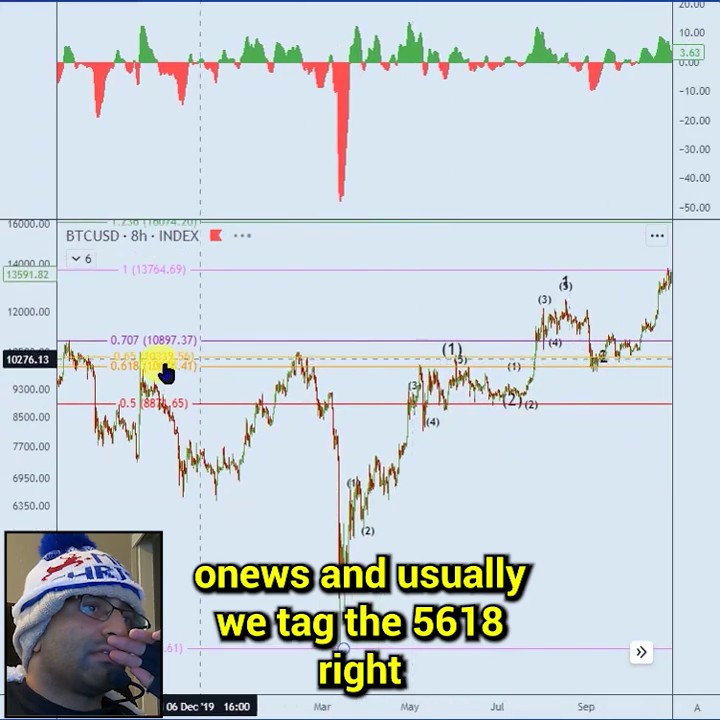
left_click_drag(615, 511, 71, 542)
left_click_drag(590, 480, 6, 476)
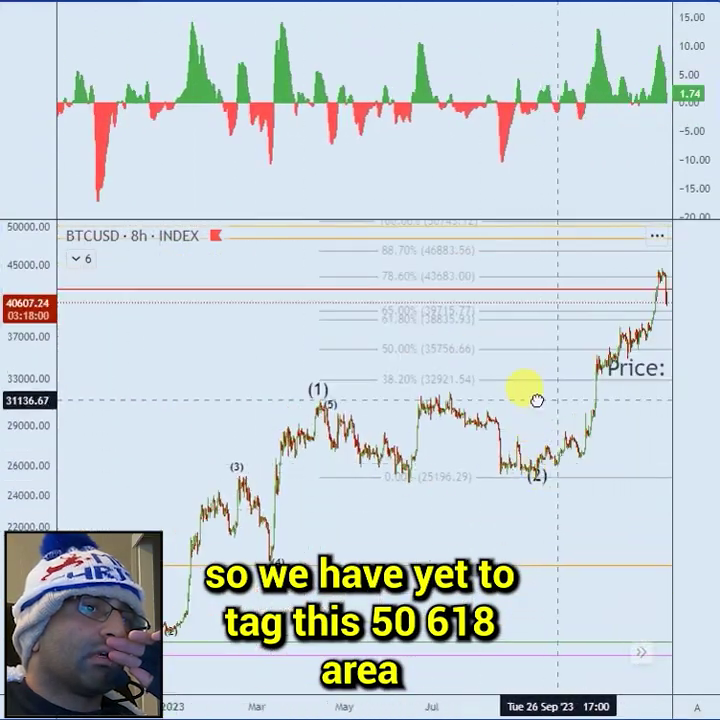
left_click_drag(530, 390, 341, 418)
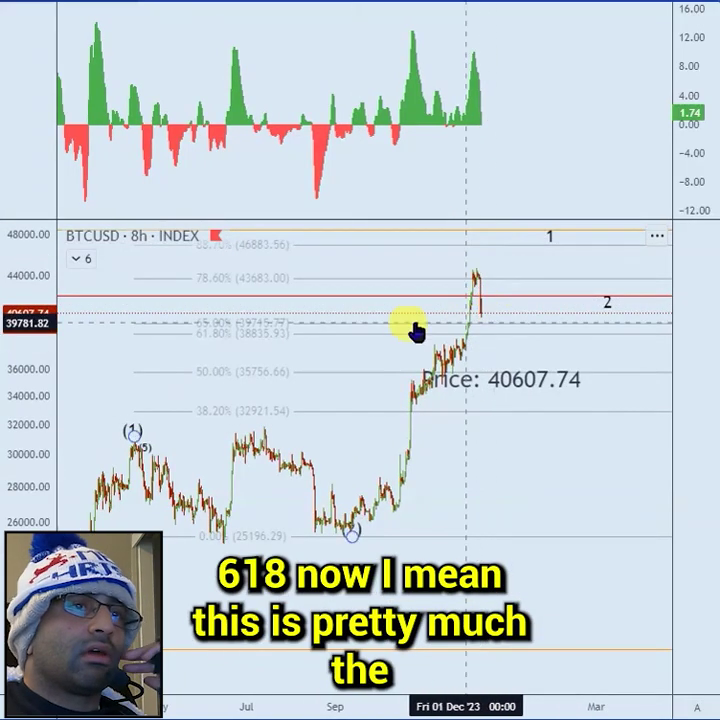
left_click_drag(85, 381, 143, 396)
scroll(590, 392, "up", 6)
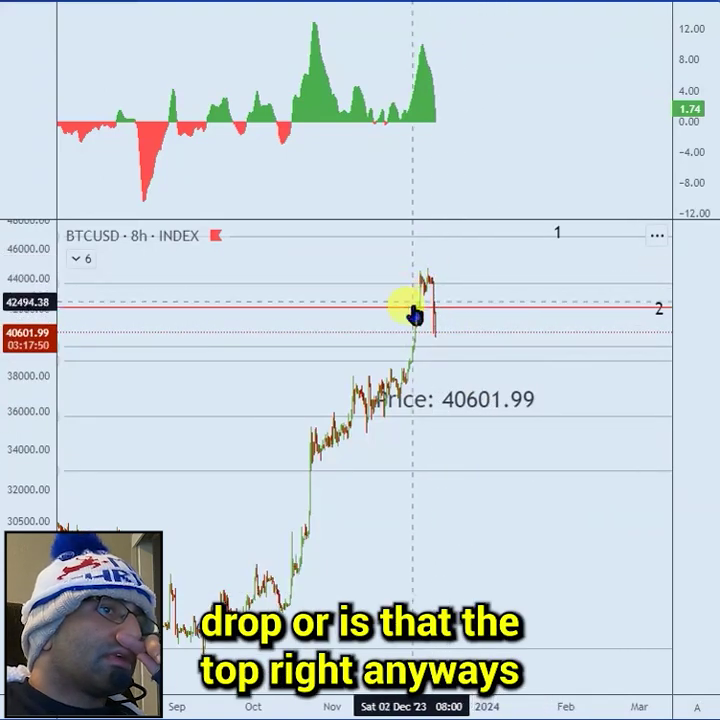
scroll(464, 509, "down", 5)
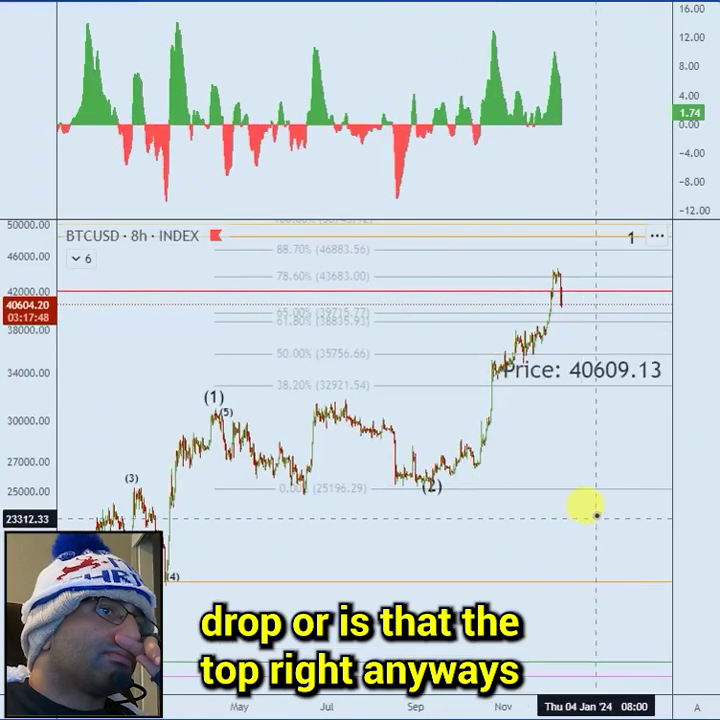
left_click_drag(286, 527, 399, 527)
left_click(350, 386)
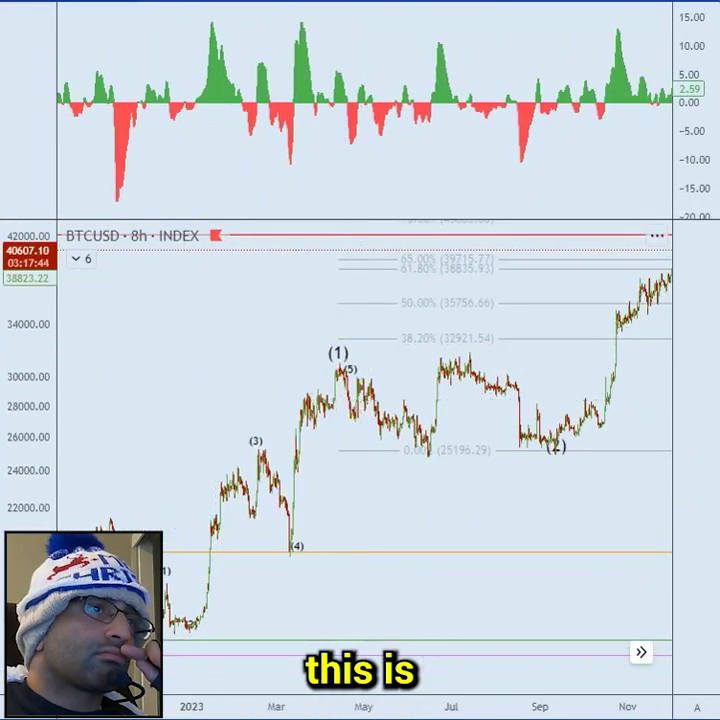
left_click_drag(482, 347, 262, 424)
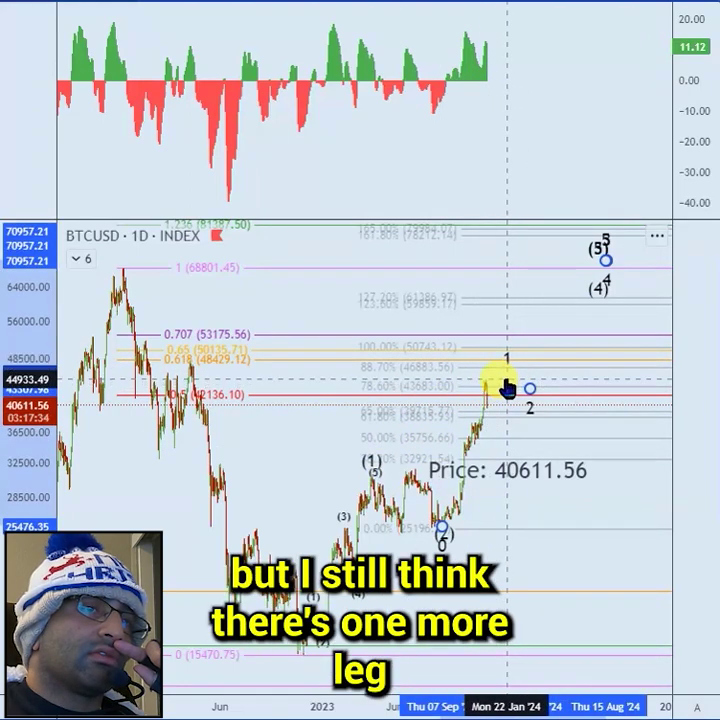
Trace the wave count up from (2) on the 1D chart, sketch one more leg higher and circle the wave 1 target.
left_click(507, 380)
scroll(259, 448, "up", 5)
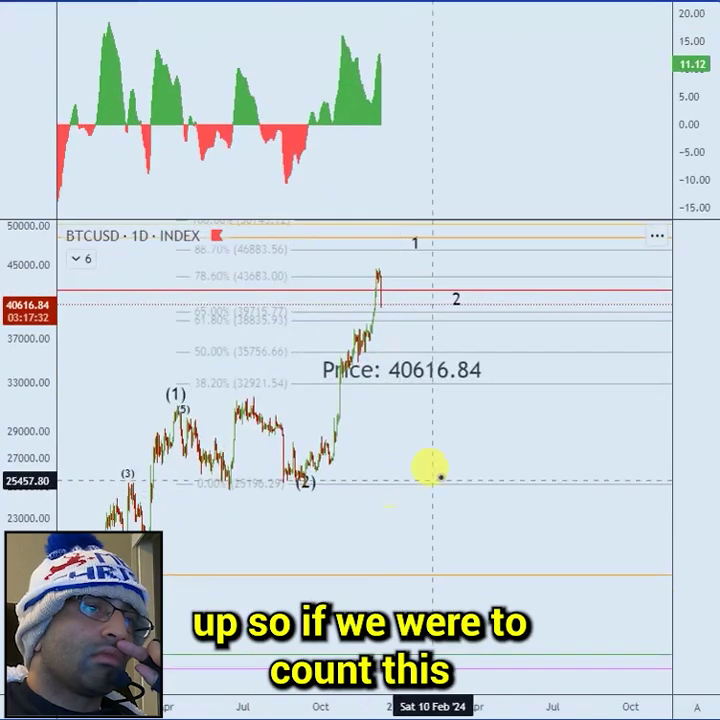
scroll(463, 449, "up", 4)
left_click_drag(343, 520, 488, 580)
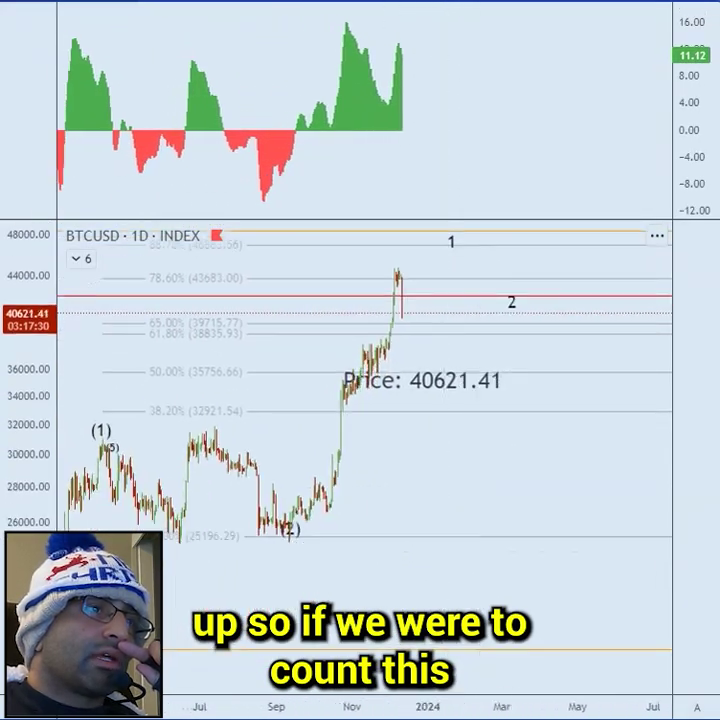
left_click(290, 532)
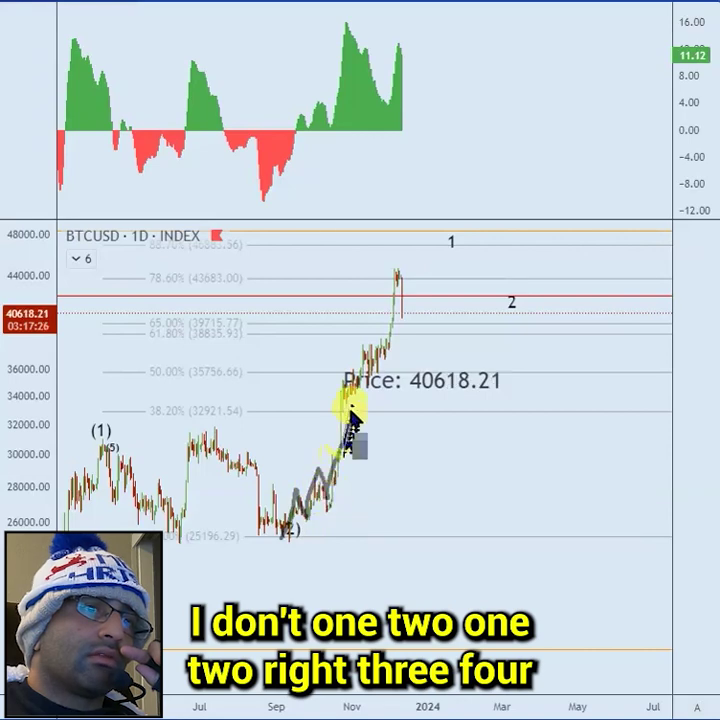
mouse_move(372, 367)
left_mouse_down()
mouse_move(392, 295)
mouse_move(416, 302)
left_mouse_up()
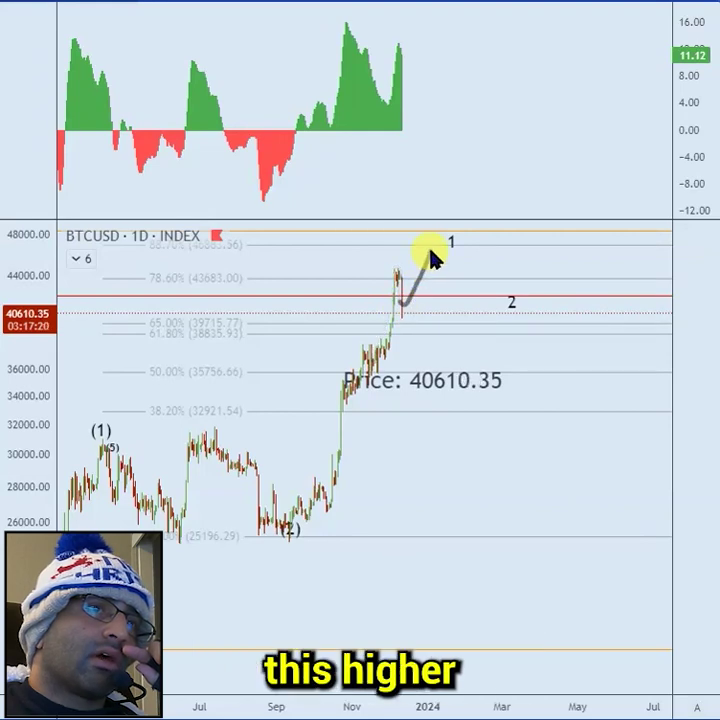
left_click_drag(457, 245, 410, 255)
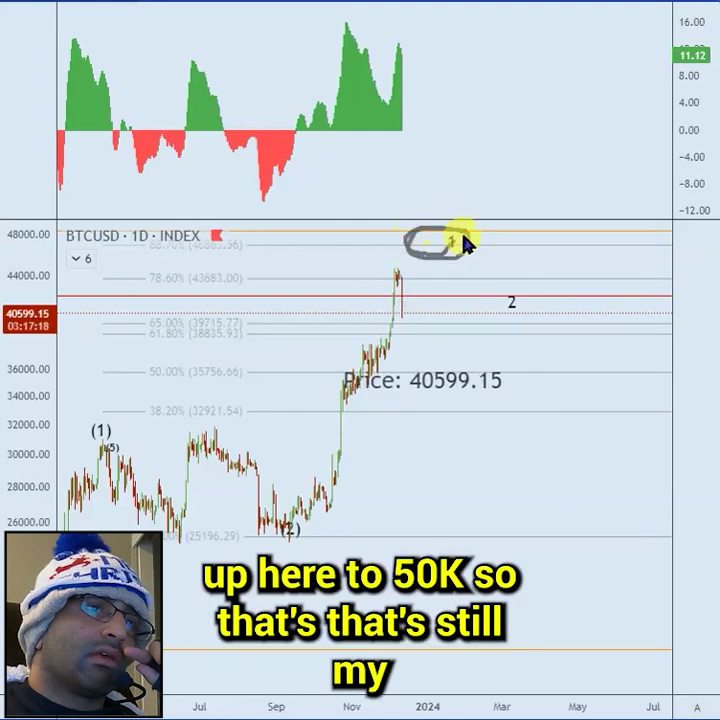